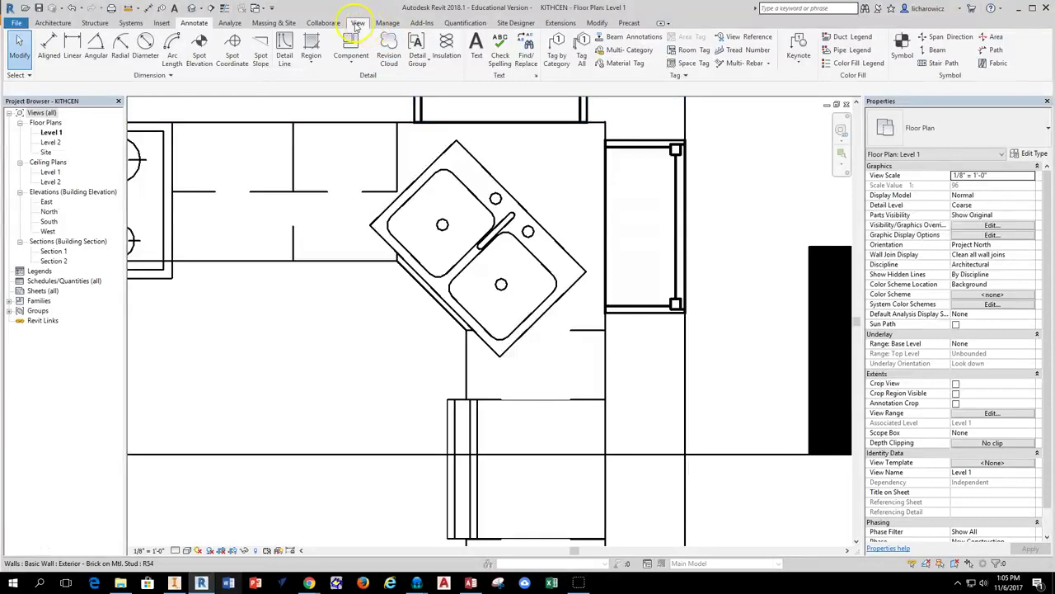
Create a camera view from the kitchen floor on Level 1, aimed at the corner sink and windows.
click(347, 61)
click(368, 106)
scroll(349, 271, down, 5)
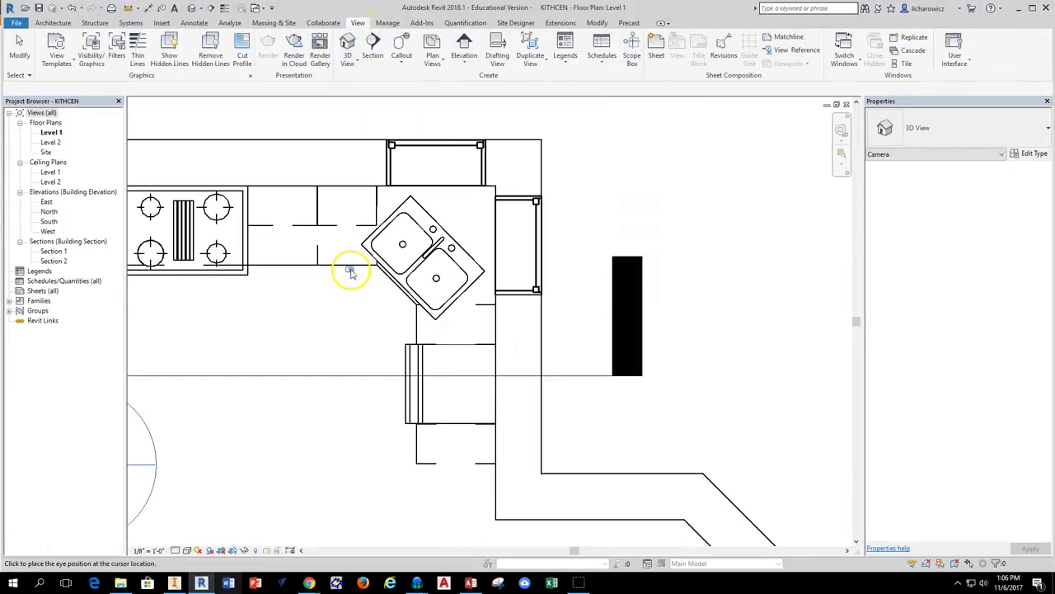
click(275, 416)
click(474, 191)
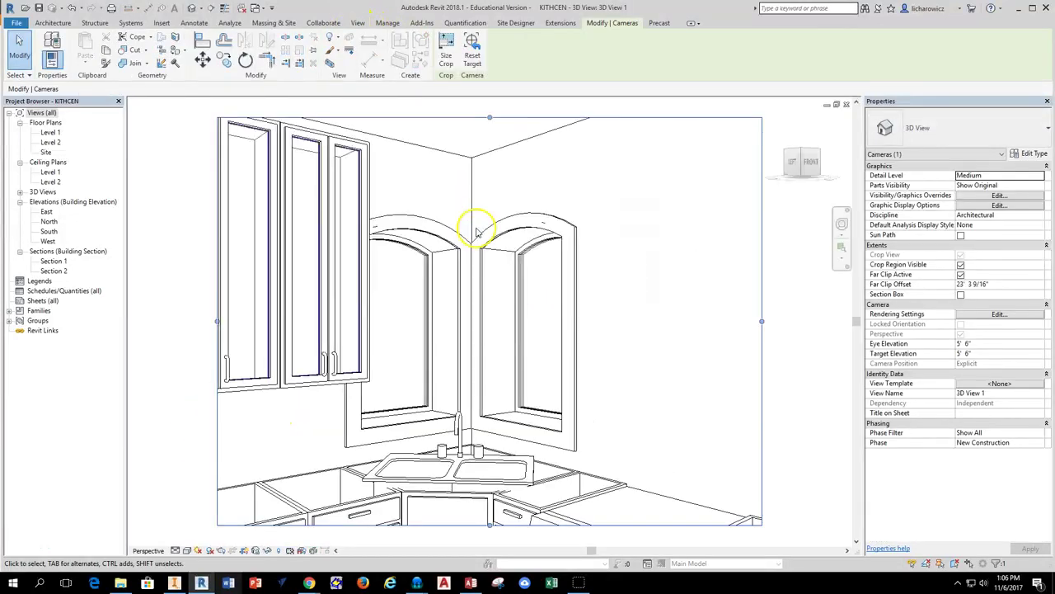
Tilt the camera view down to show the corner sink and the open-topped base cabinets up close.
click(842, 227)
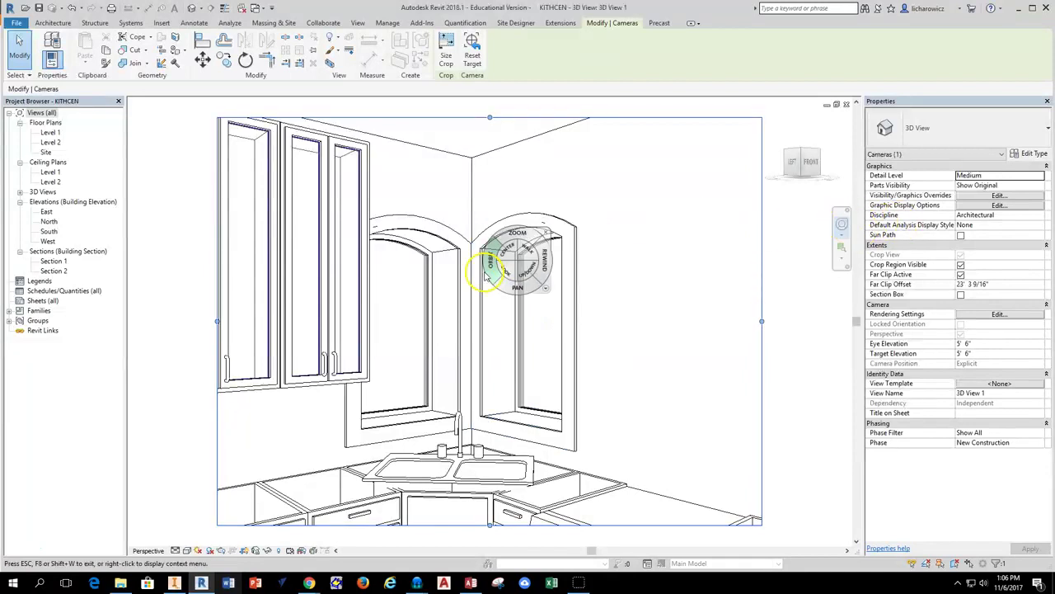
drag(504, 272, 510, 320)
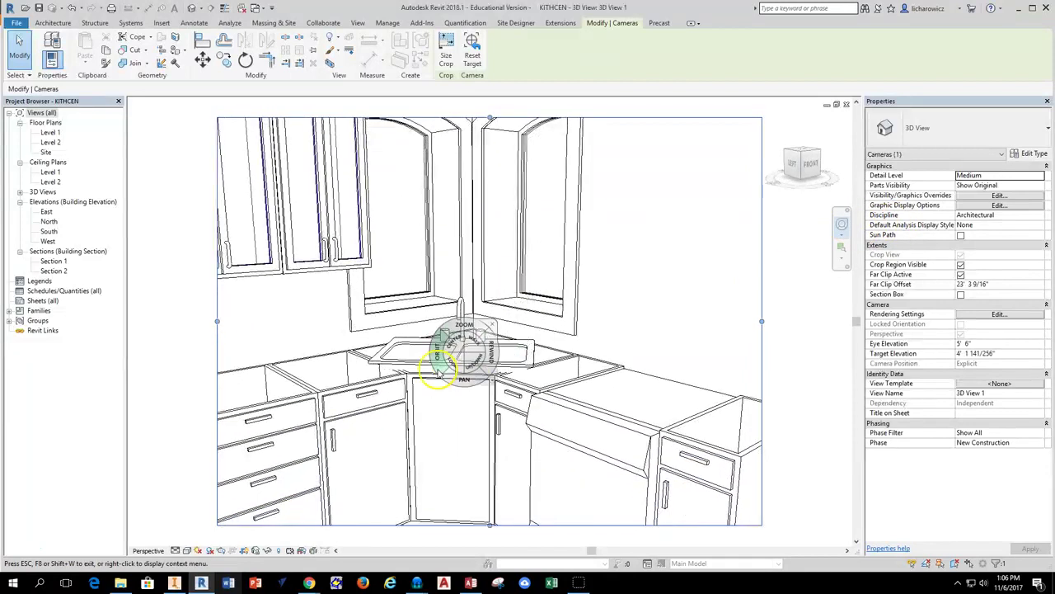
scroll(424, 350, up, 5)
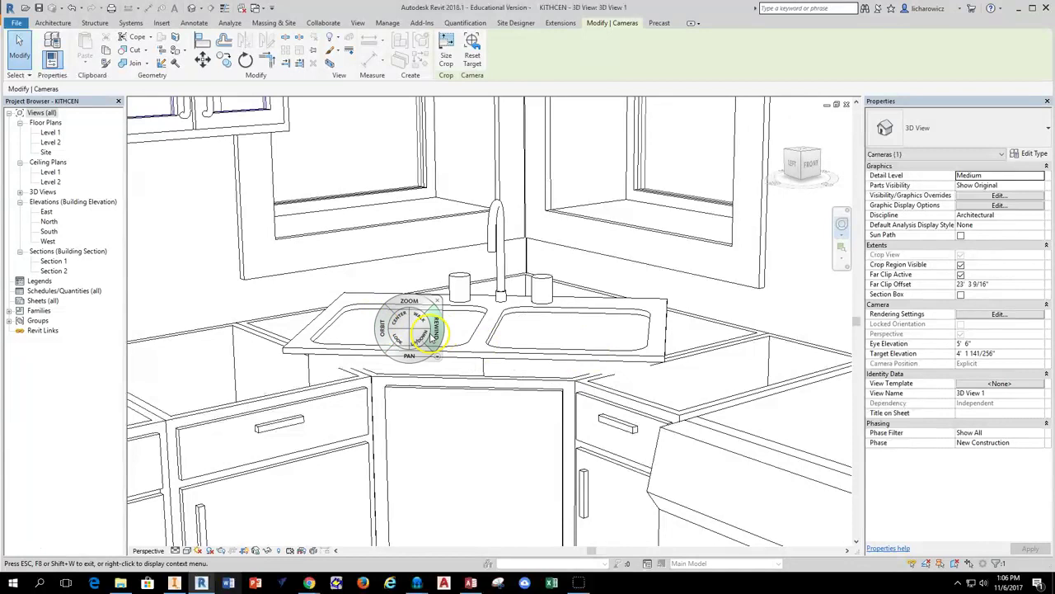
click(463, 289)
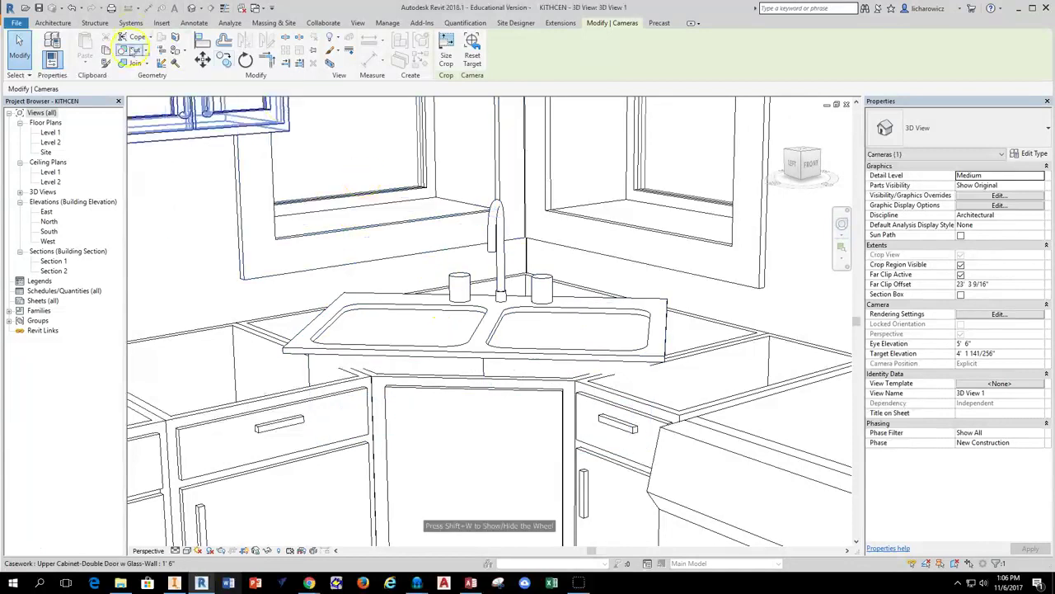
In the Level 1 floor plan, create an in-place model in the Casework category named COUNTER TOP CORNER.
double_click(49, 133)
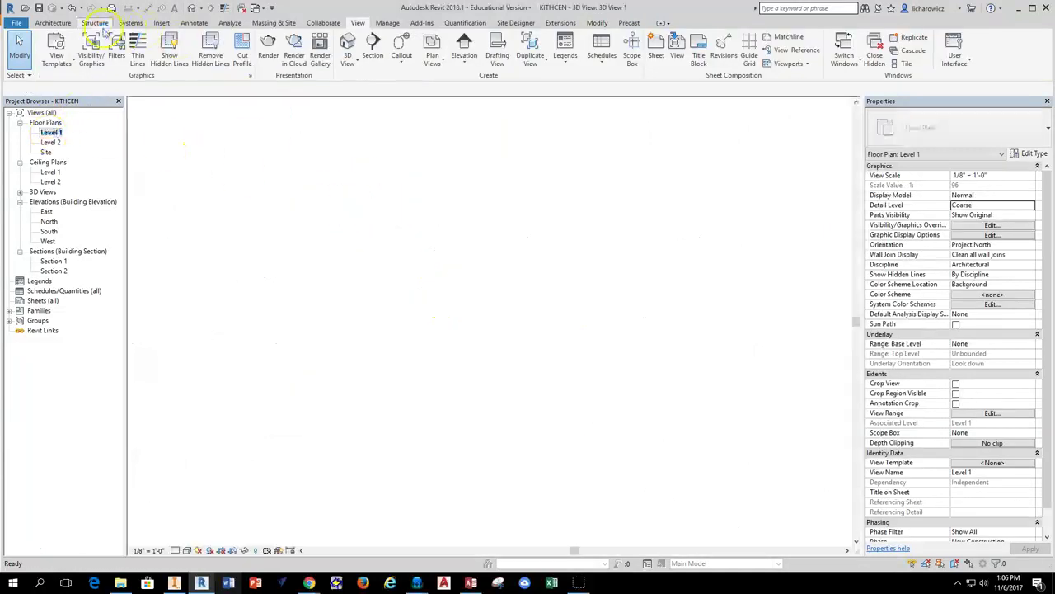
click(55, 23)
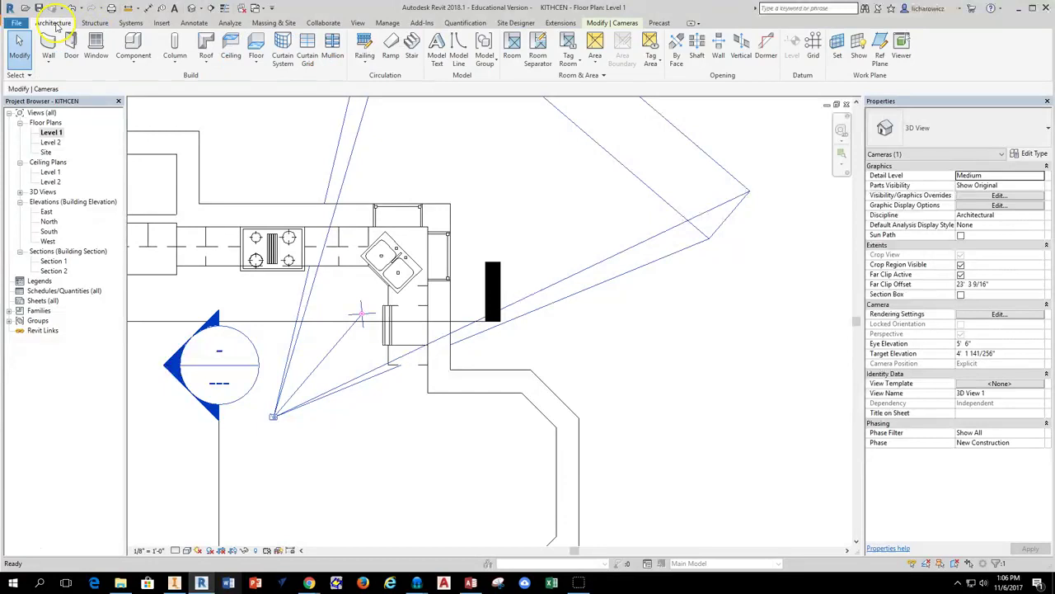
click(135, 63)
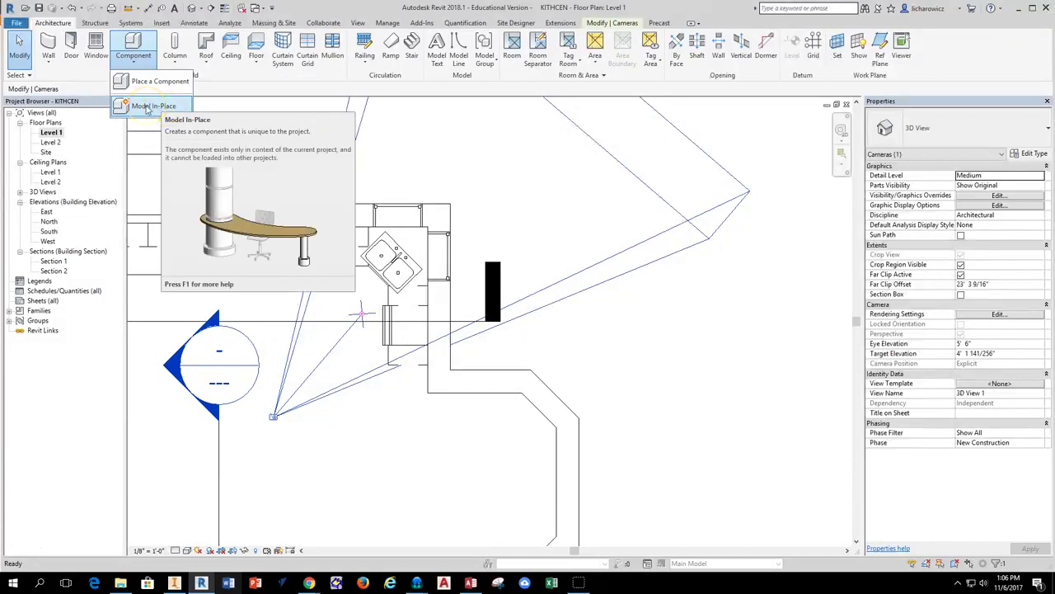
click(148, 107)
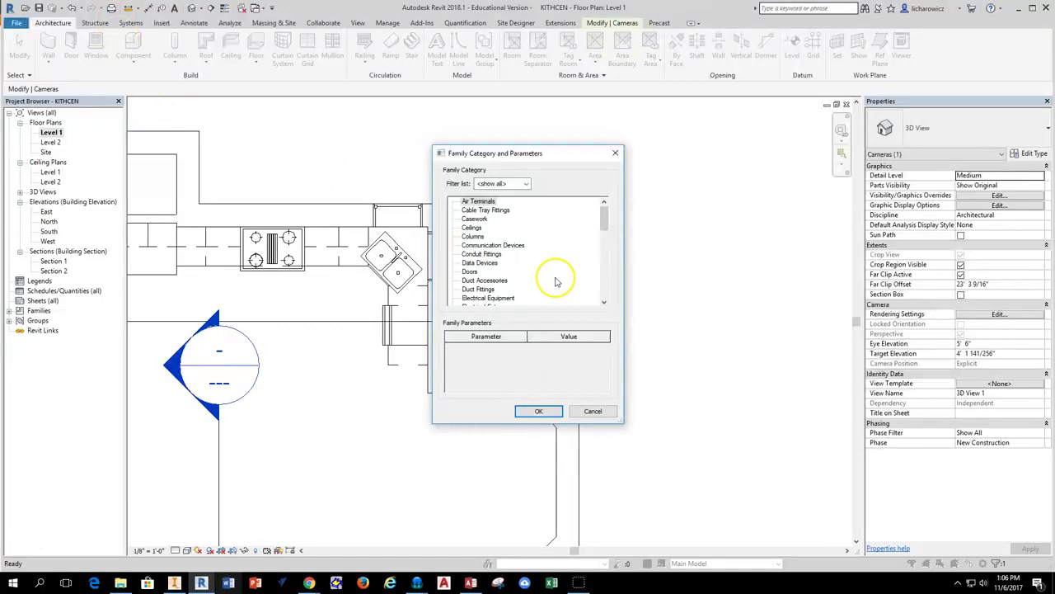
click(474, 218)
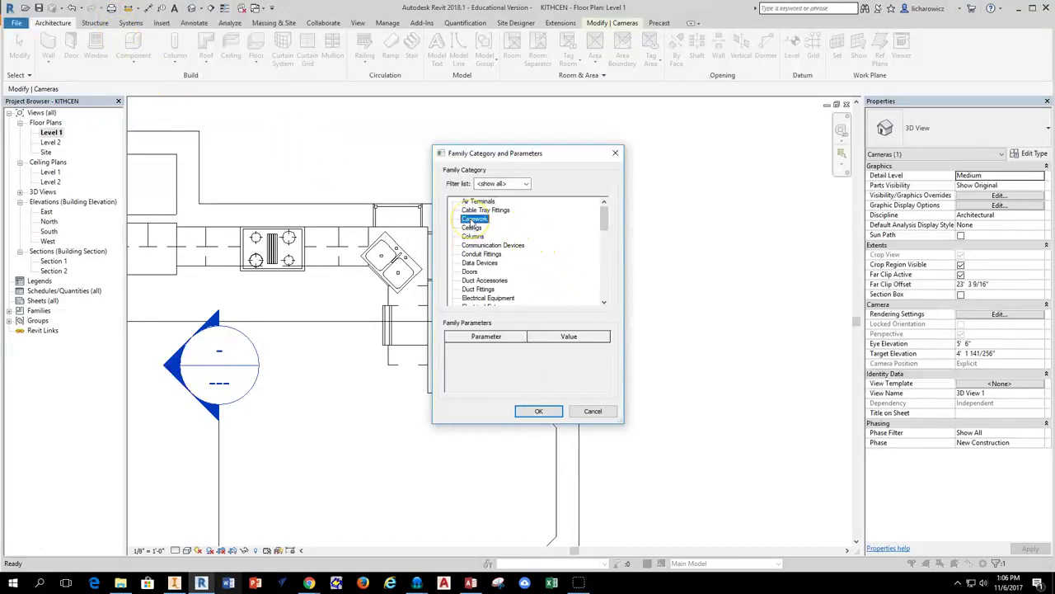
click(540, 412)
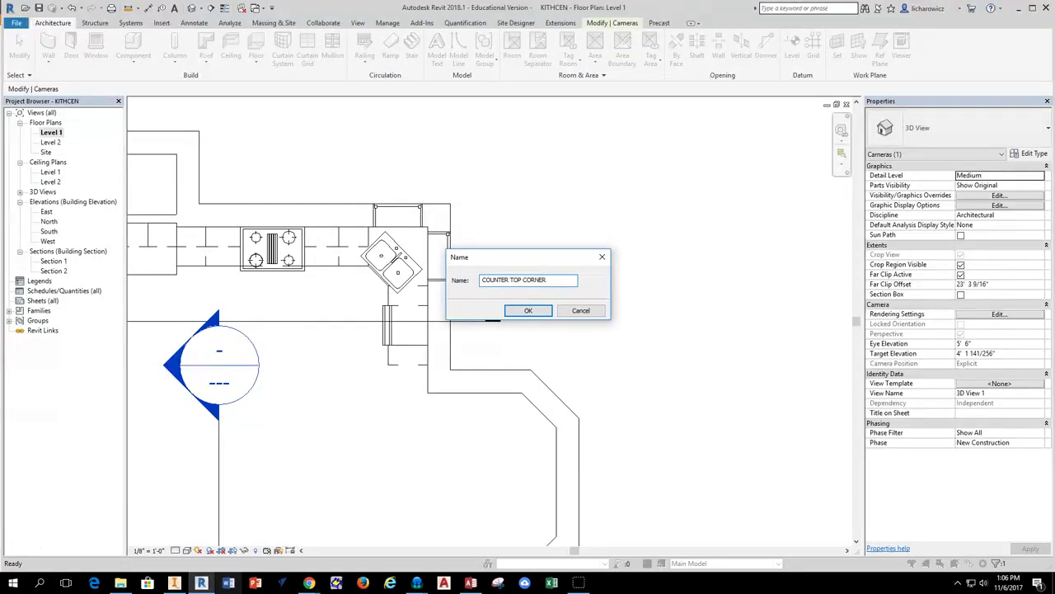
click(529, 310)
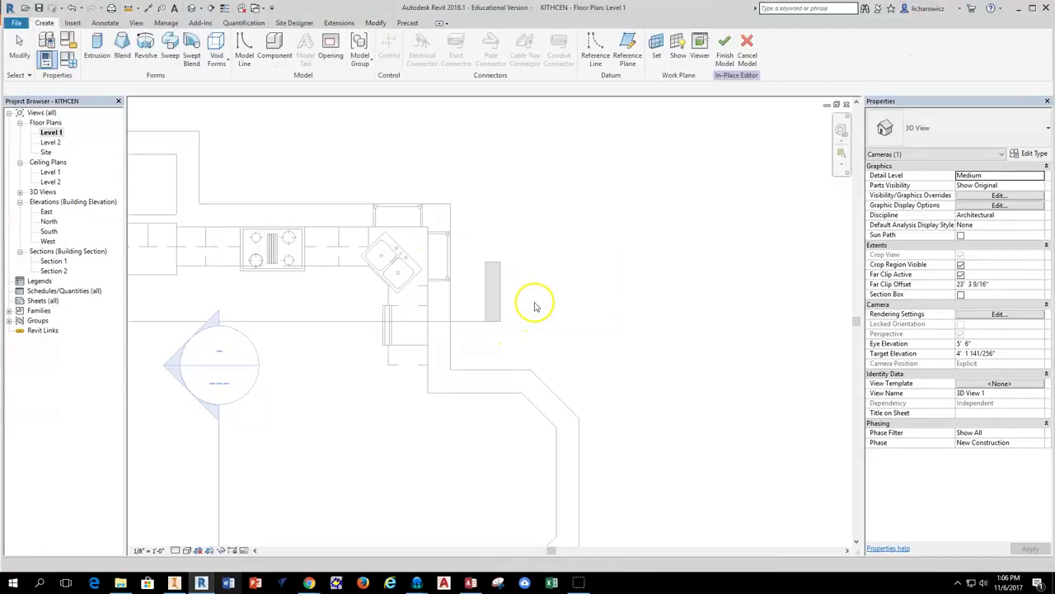
Start a solid Extrusion for the countertop around the corner sink in the floor plan.
scroll(385, 260, up, 5)
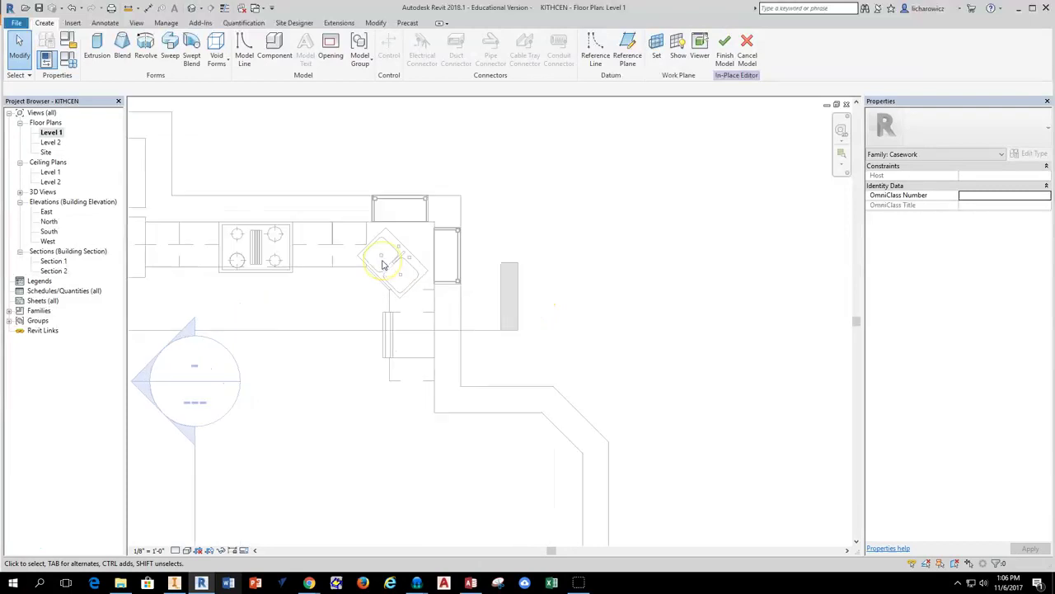
scroll(429, 269, up, 2)
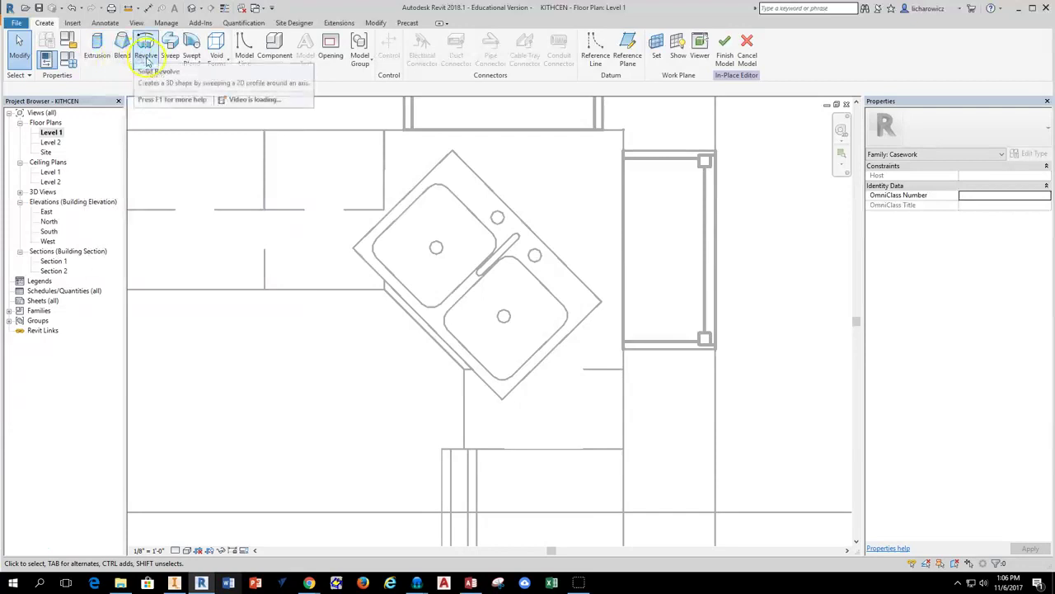
click(99, 54)
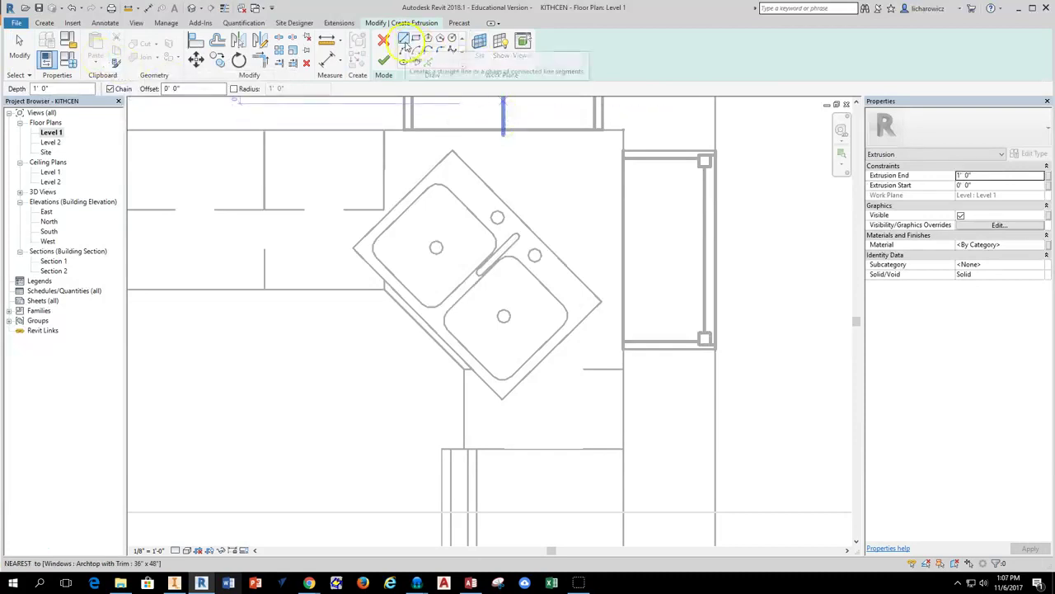
scroll(451, 151, down, 2)
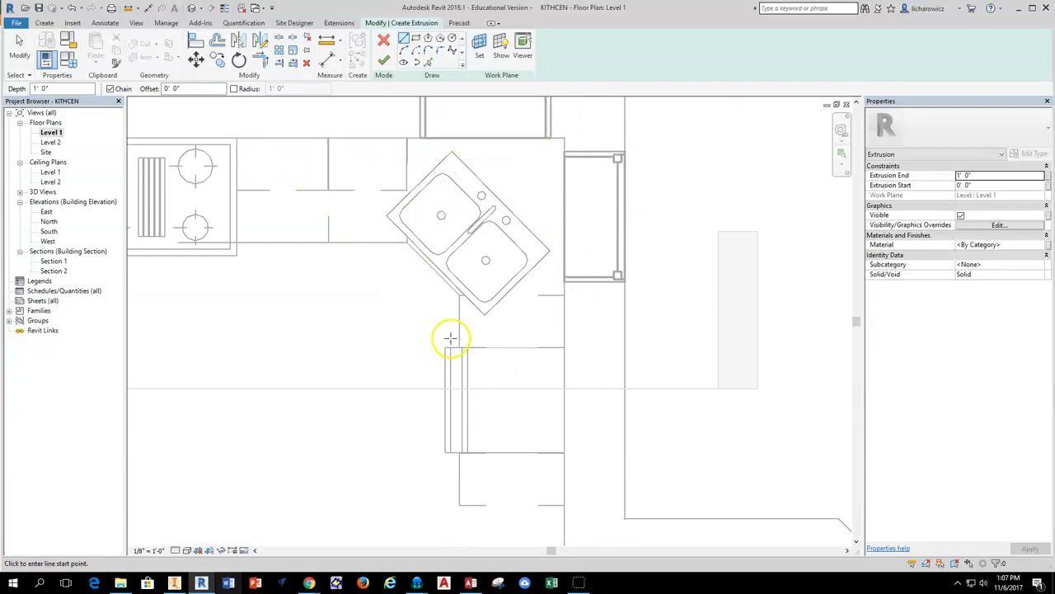
click(328, 244)
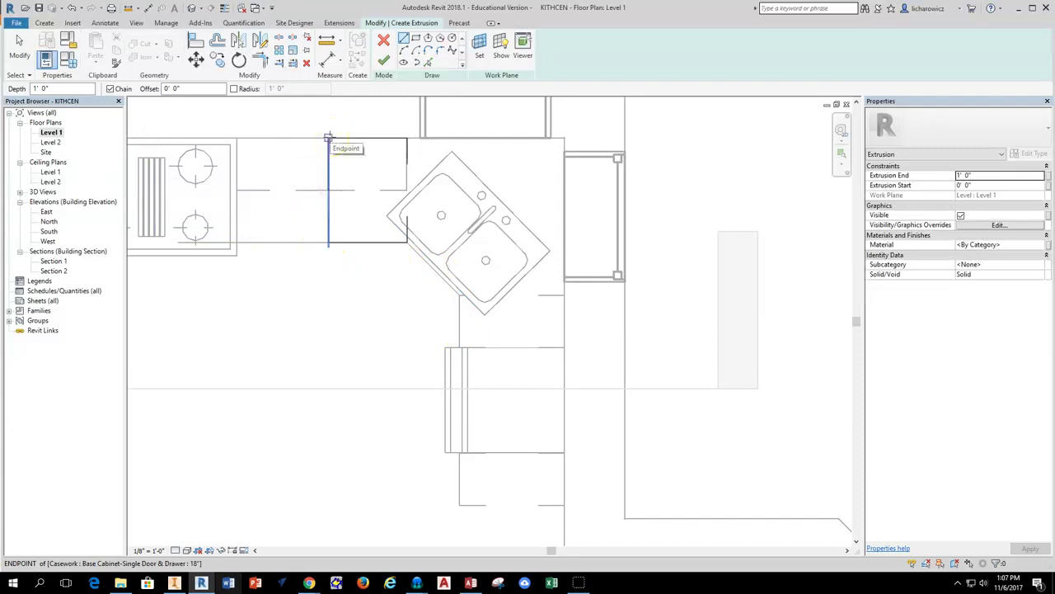
key(Escape)
middle_drag(336, 200, 405, 212)
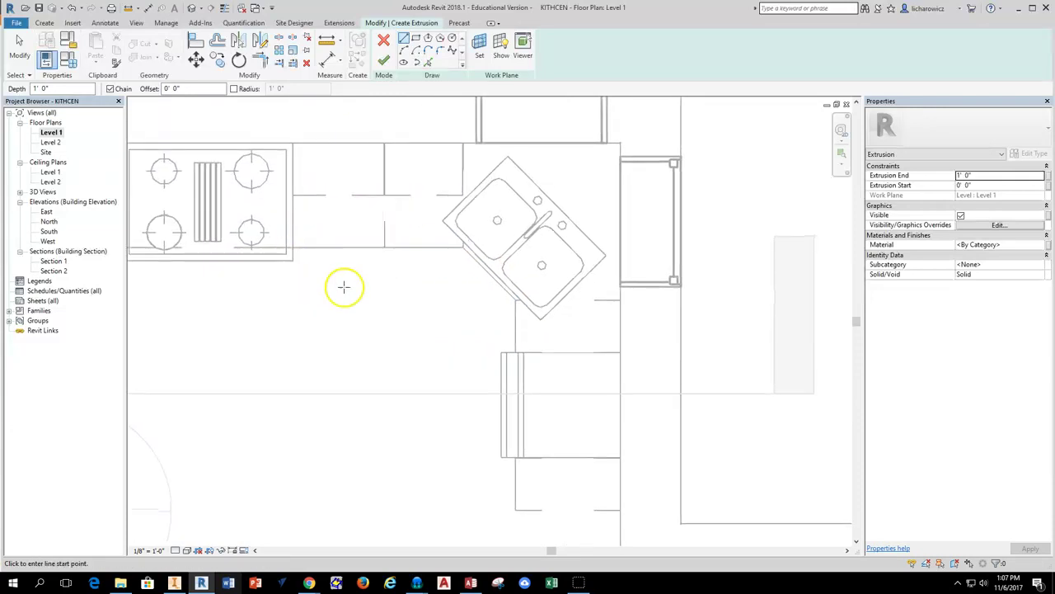
middle_drag(299, 164, 441, 219)
scroll(285, 304, down, 2)
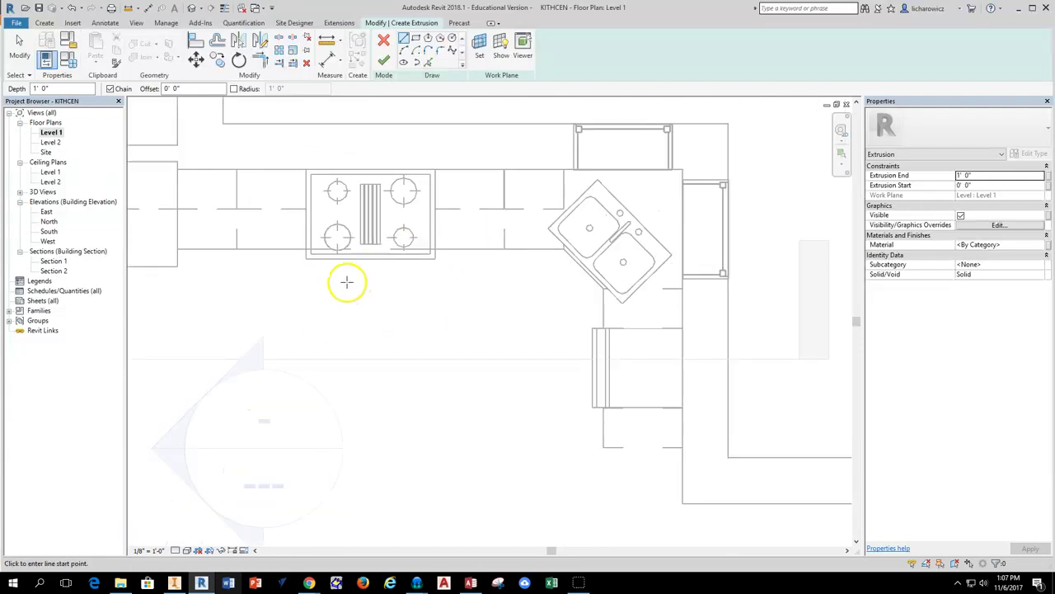
click(504, 169)
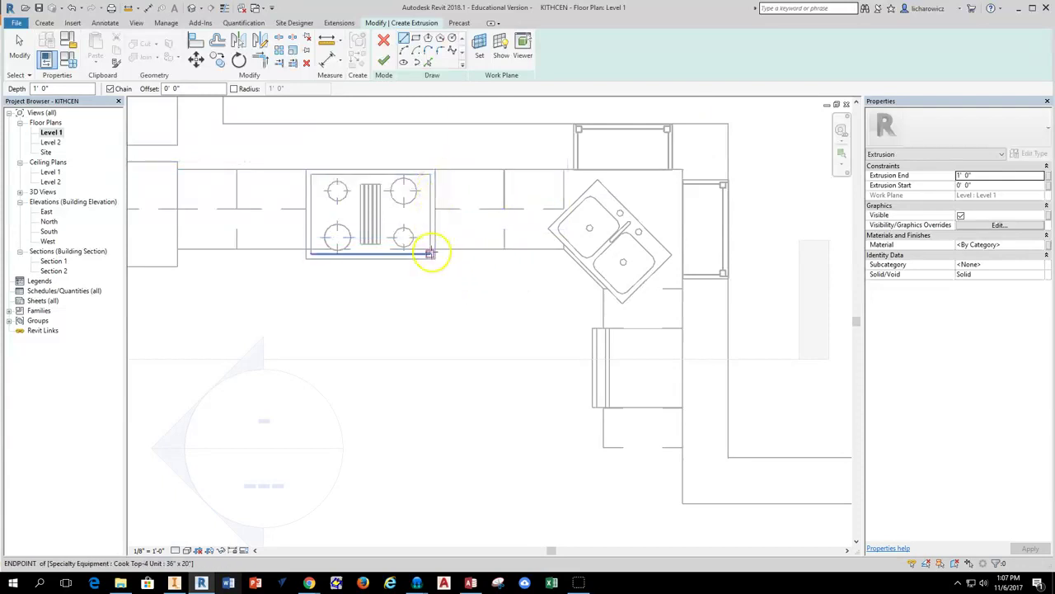
middle_drag(650, 353, 479, 329)
right_click(399, 320)
click(418, 330)
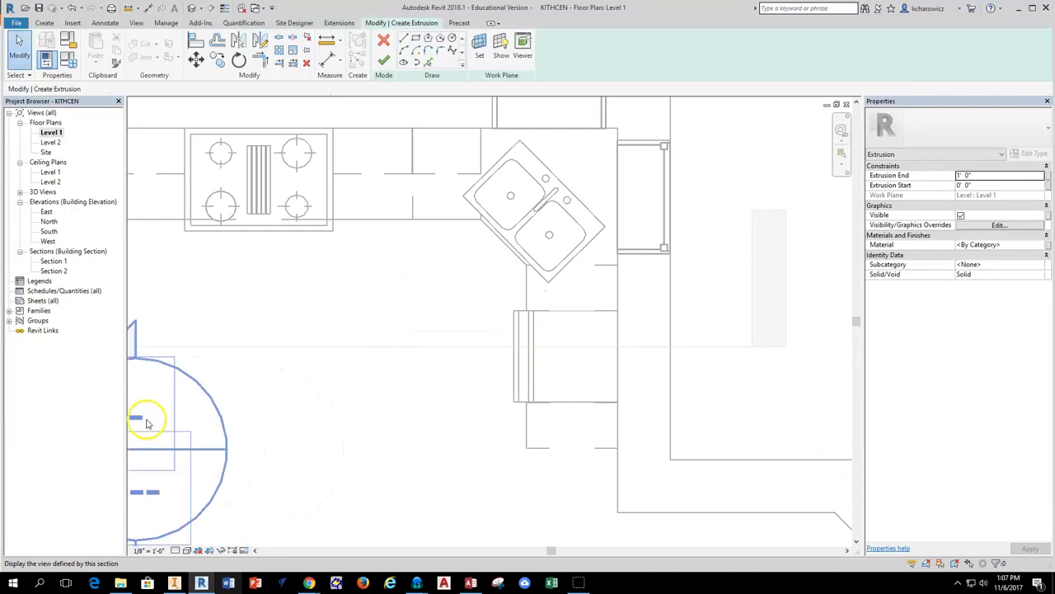
Open 3D View 1, switch it to a coloured visual style to review the cabinets, and close the view.
click(20, 193)
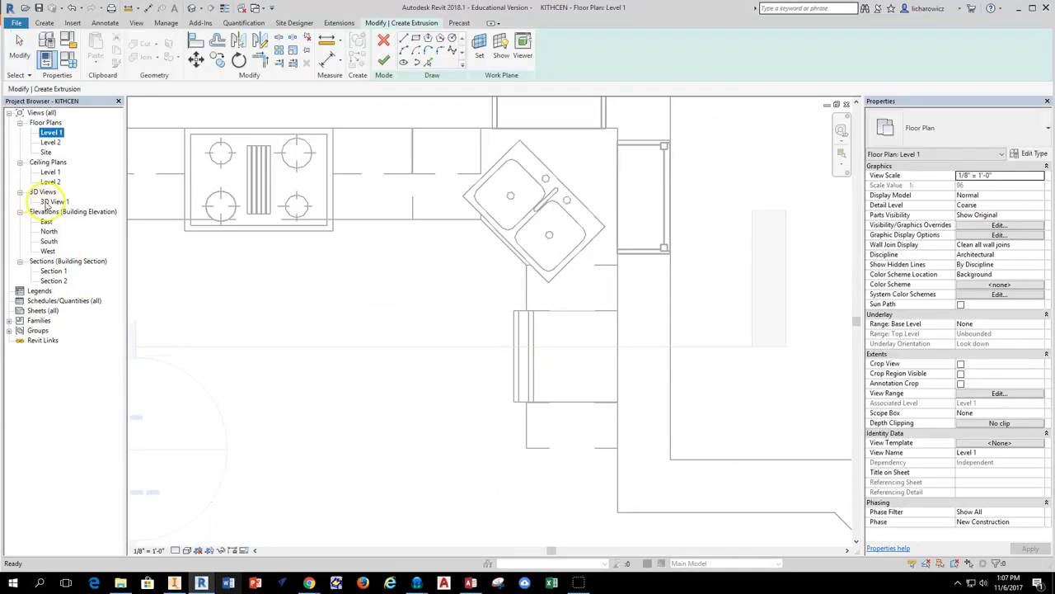
double_click(56, 201)
scroll(635, 371, down, 5)
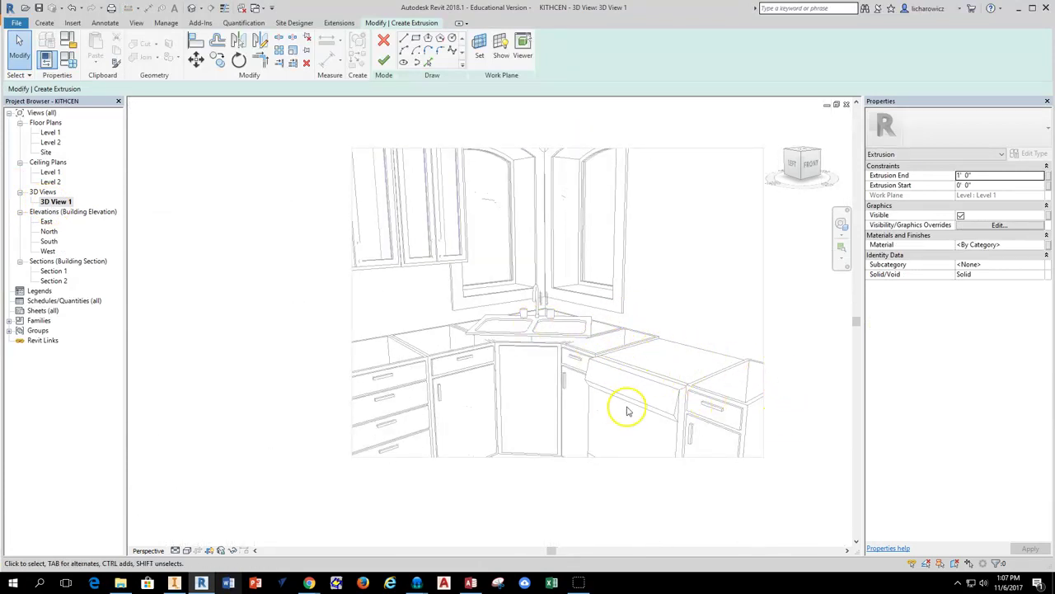
middle_drag(732, 422, 678, 401)
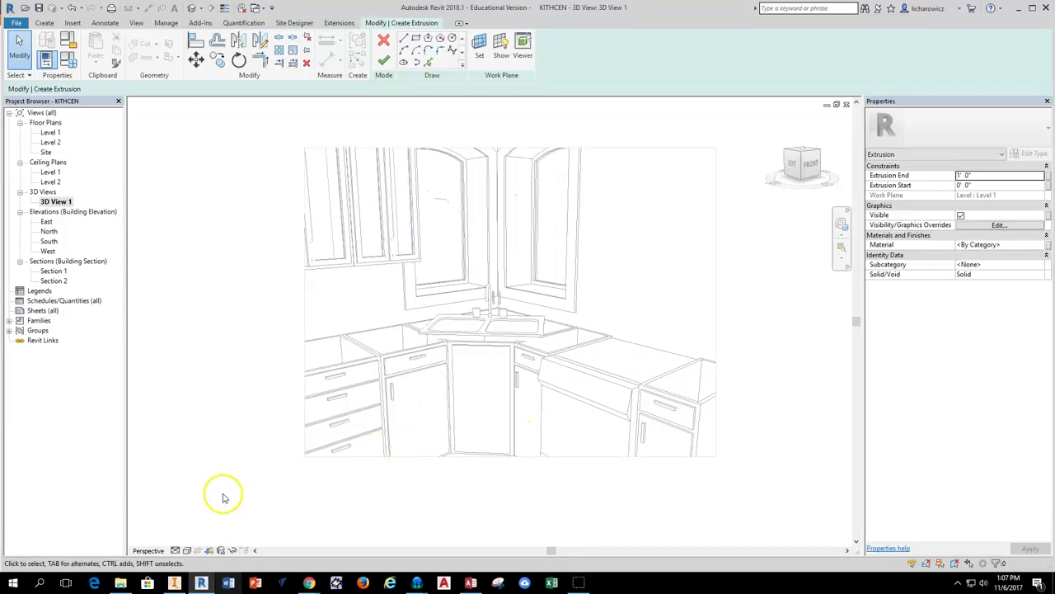
click(187, 550)
click(203, 528)
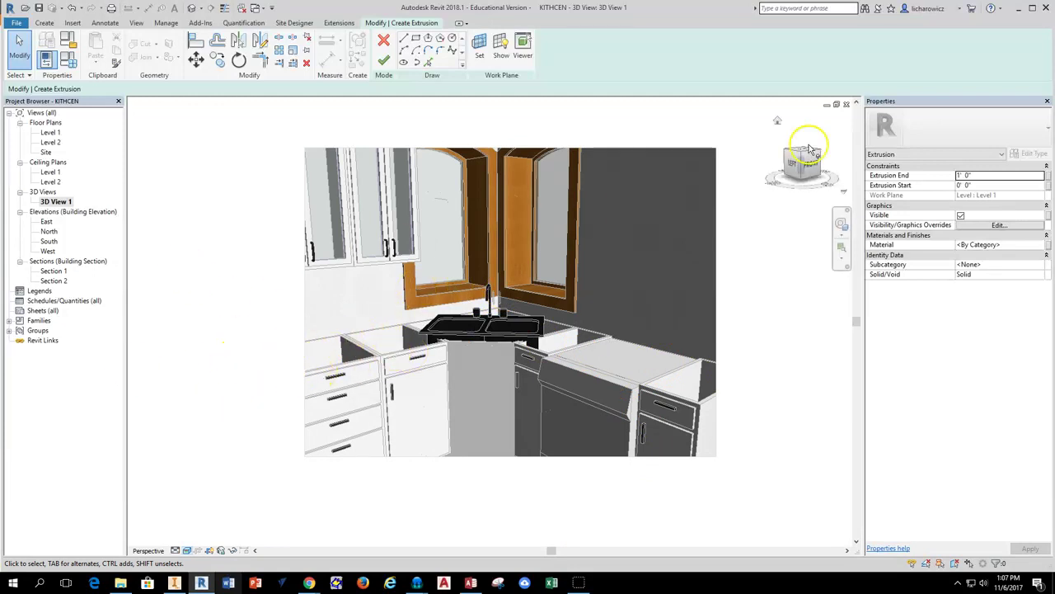
click(847, 106)
Sketch extrusion lines along the back wall from the cooktop edge to the corner, and about 7' down the adjoining wall to the last cabinet's end.
scroll(520, 198, up, 2)
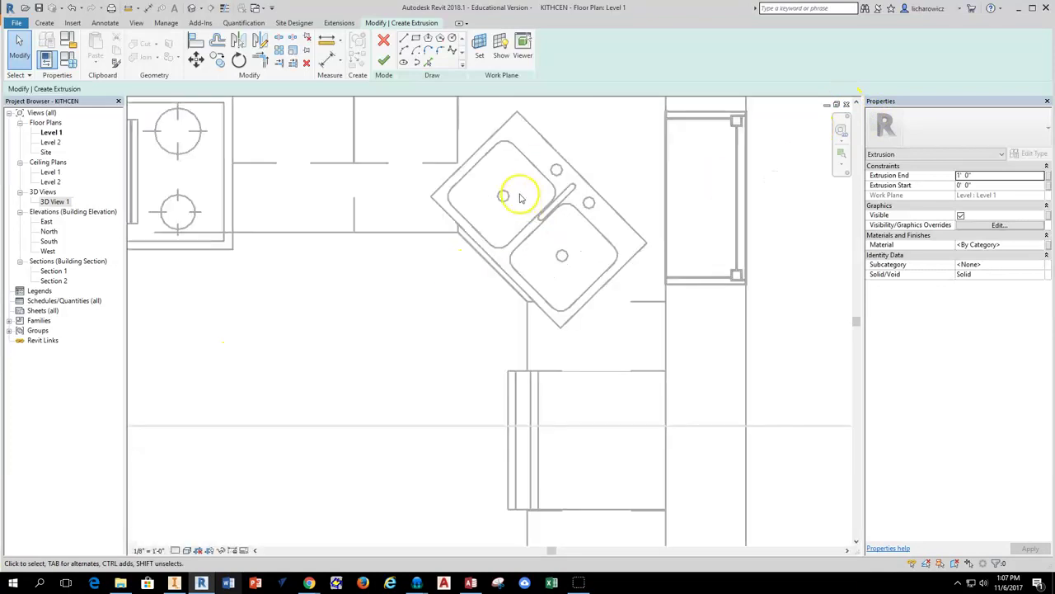
middle_drag(520, 198, 506, 228)
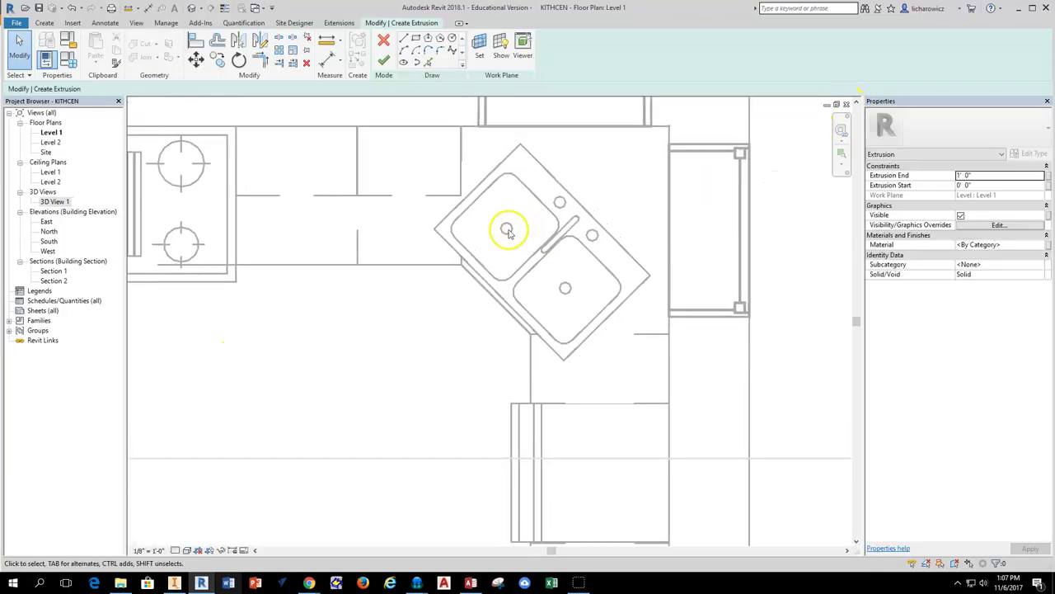
click(405, 40)
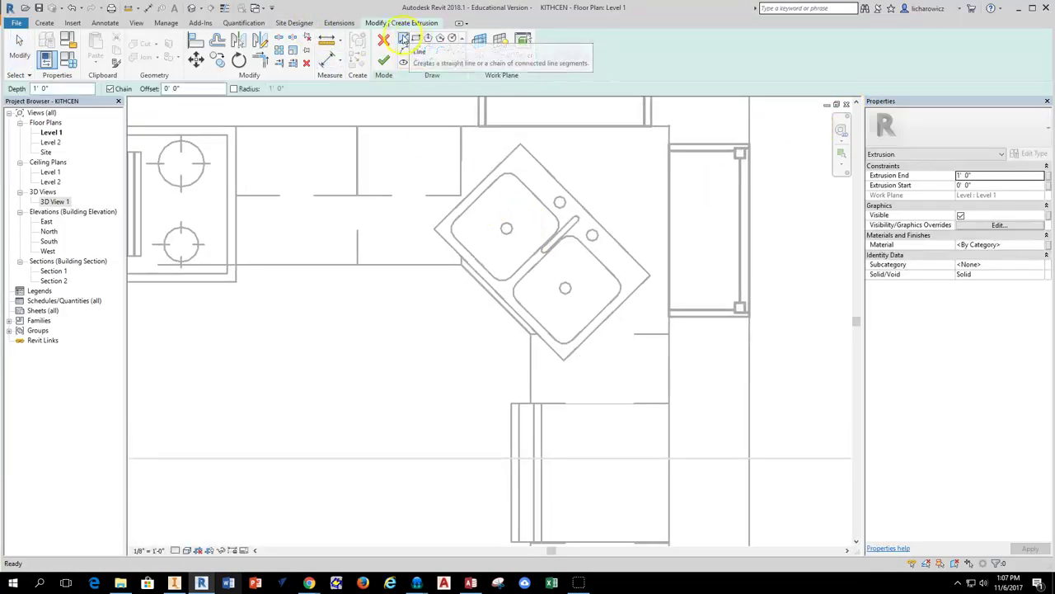
click(236, 125)
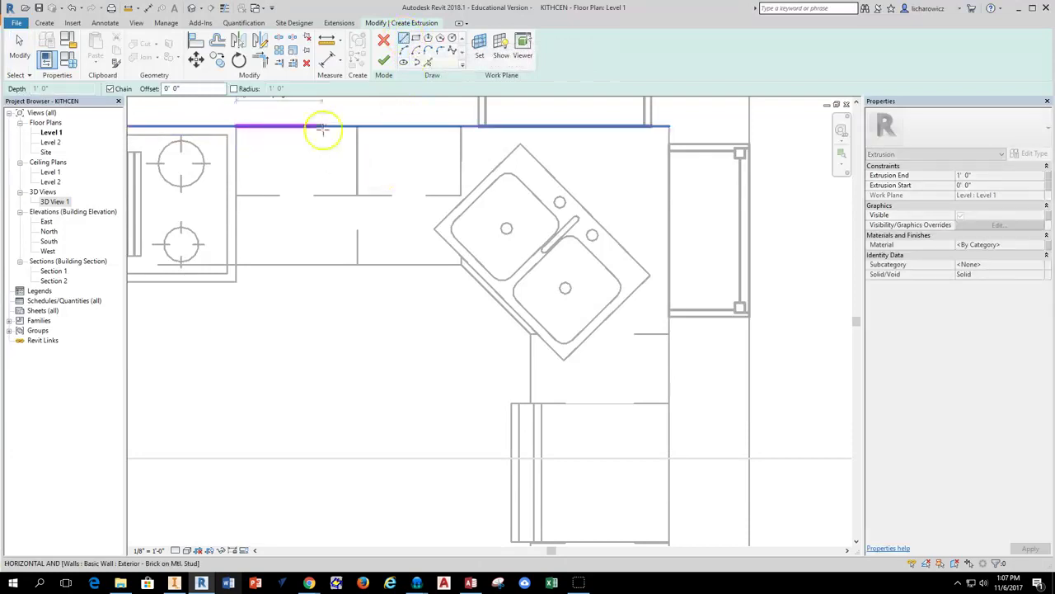
click(669, 124)
middle_drag(683, 280, 668, 150)
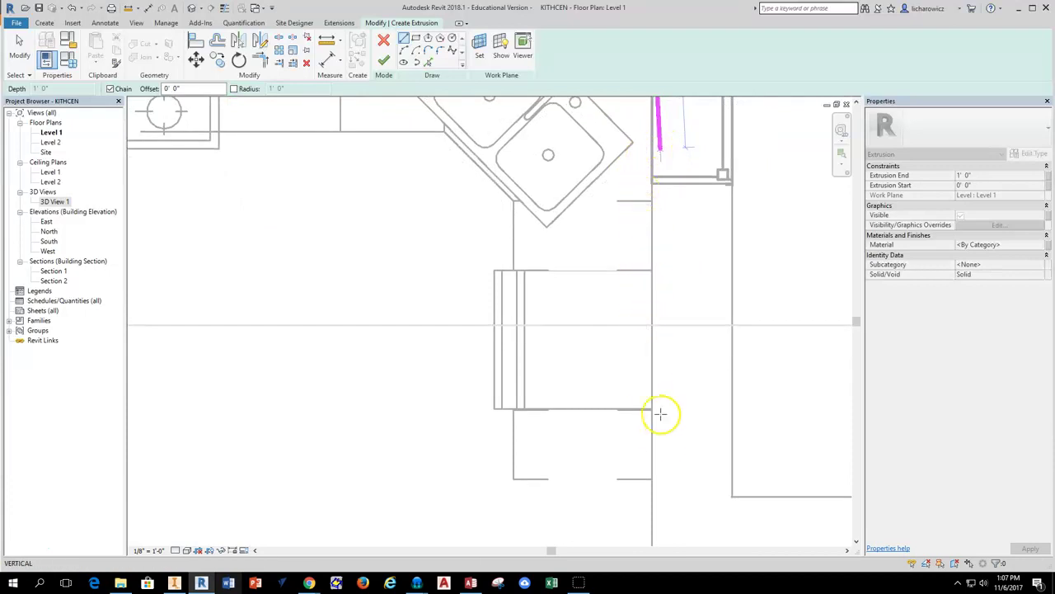
middle_drag(654, 483, 662, 371)
scroll(659, 370, up, 3)
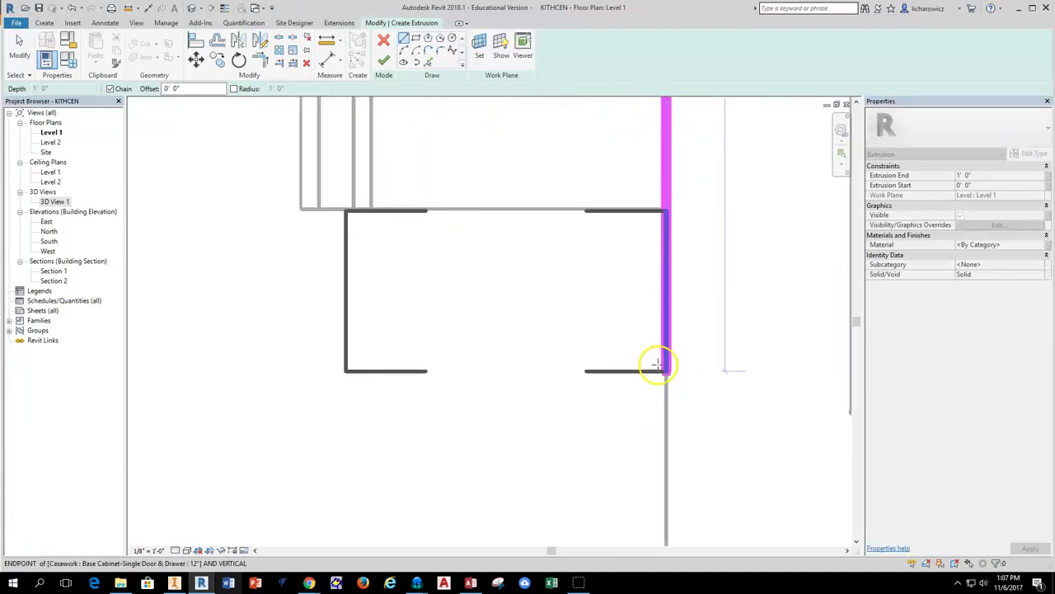
click(670, 375)
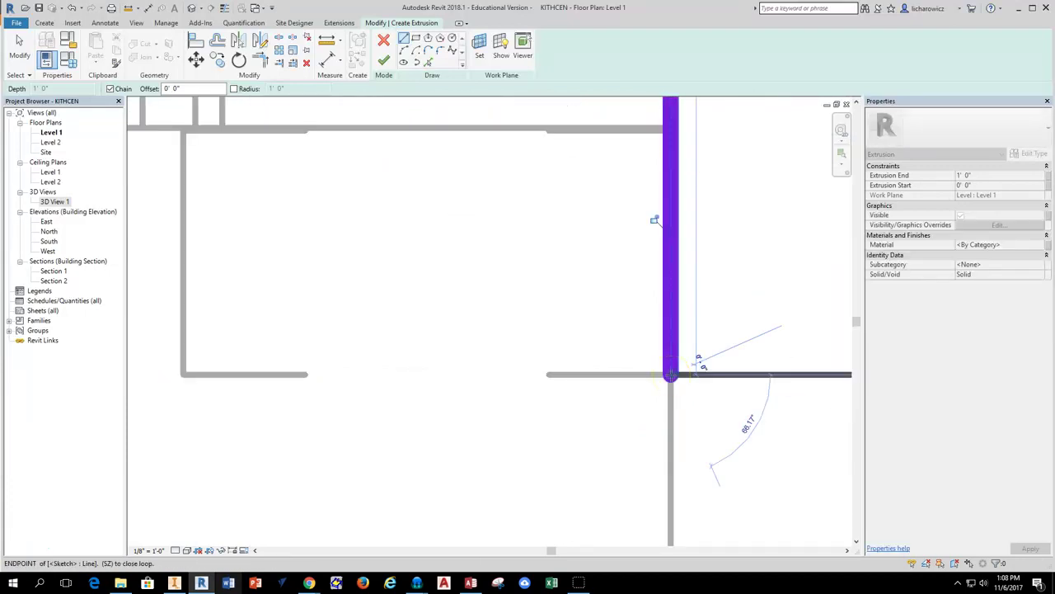
key(Escape)
key(Escape)
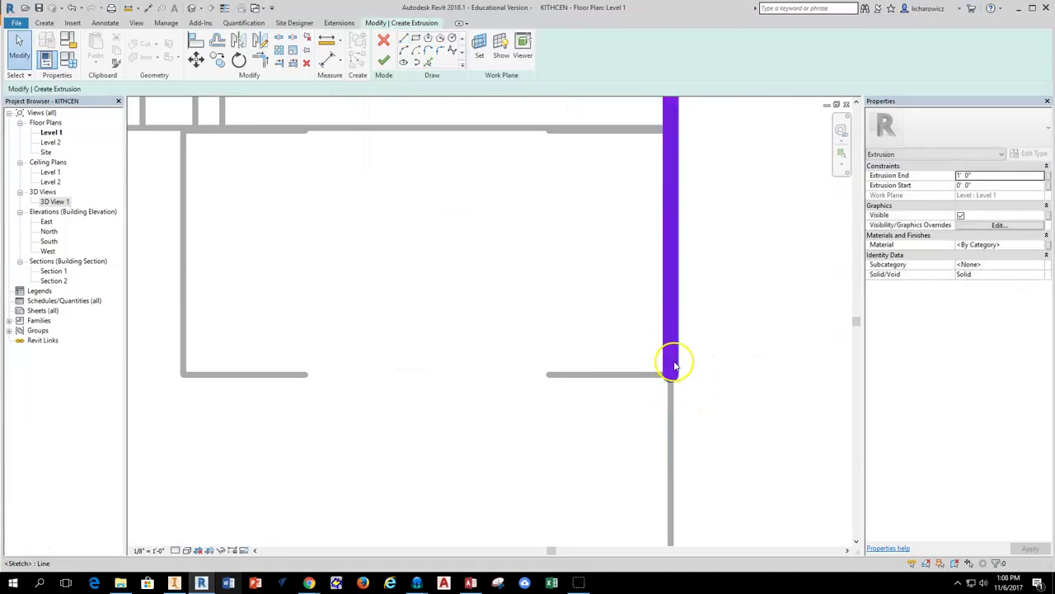
Stretch the sketch line along the adjoining wall to 7' 1", and pull its end back to the last cabinet's corner.
scroll(670, 376, up, 3)
scroll(671, 376, down, 16)
scroll(679, 302, up, 4)
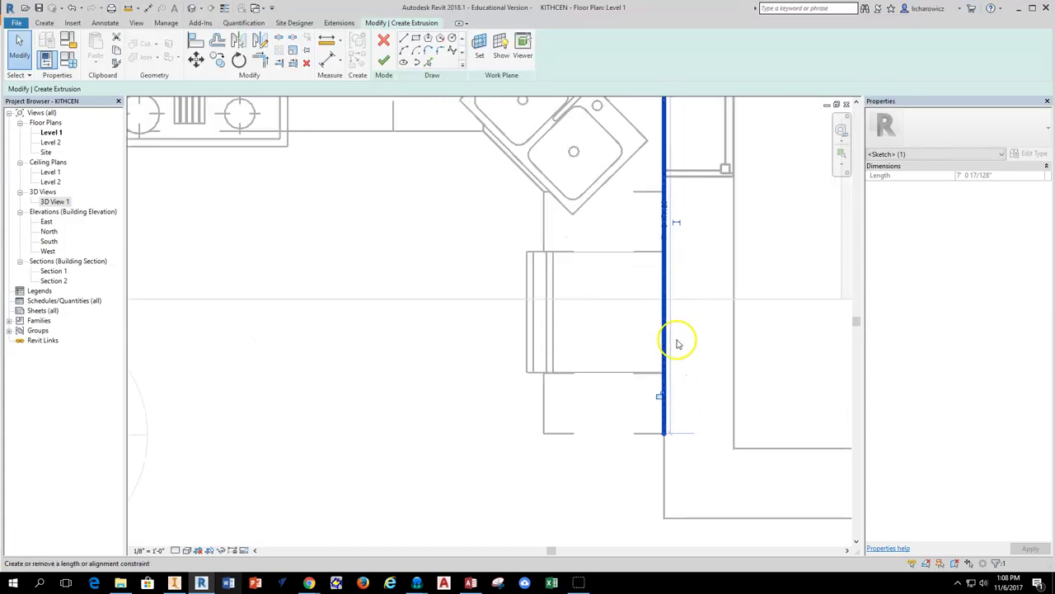
scroll(656, 393, up, 4)
drag(657, 397, 657, 404)
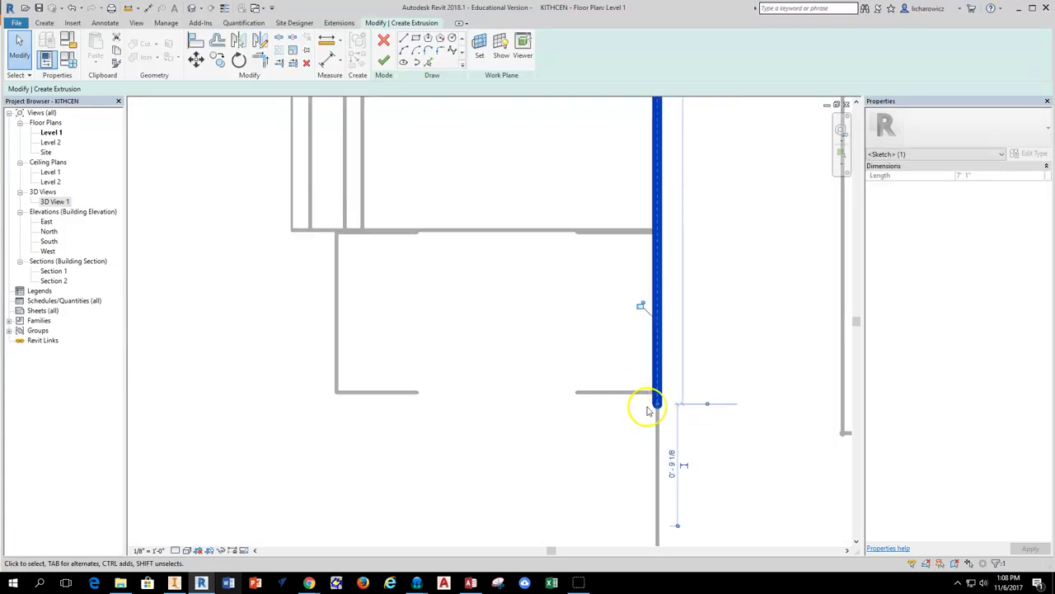
scroll(649, 406, down, 2)
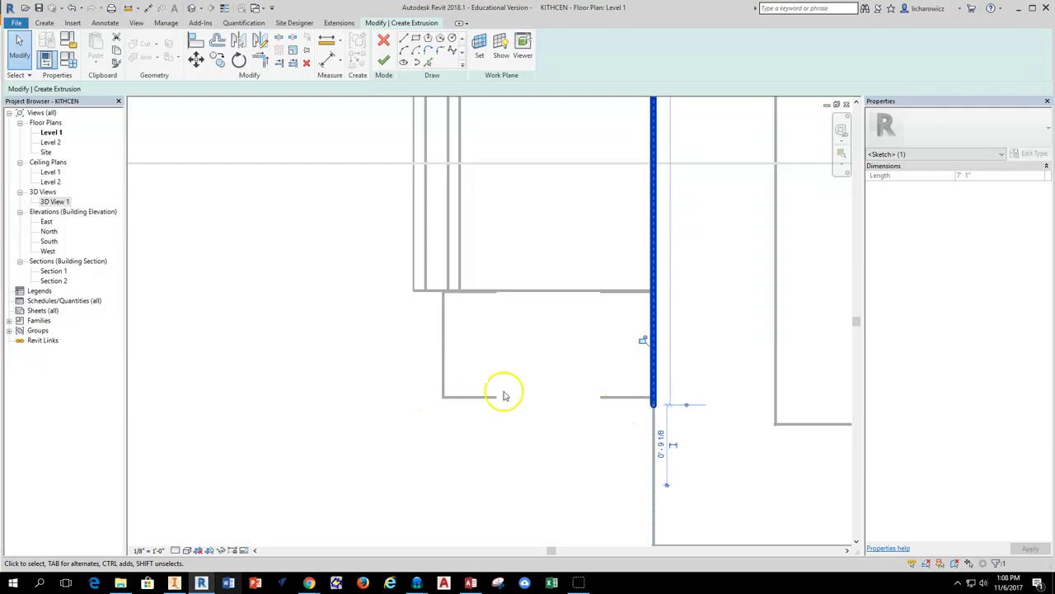
drag(654, 406, 655, 397)
scroll(650, 436, down, 2)
scroll(627, 462, down, 3)
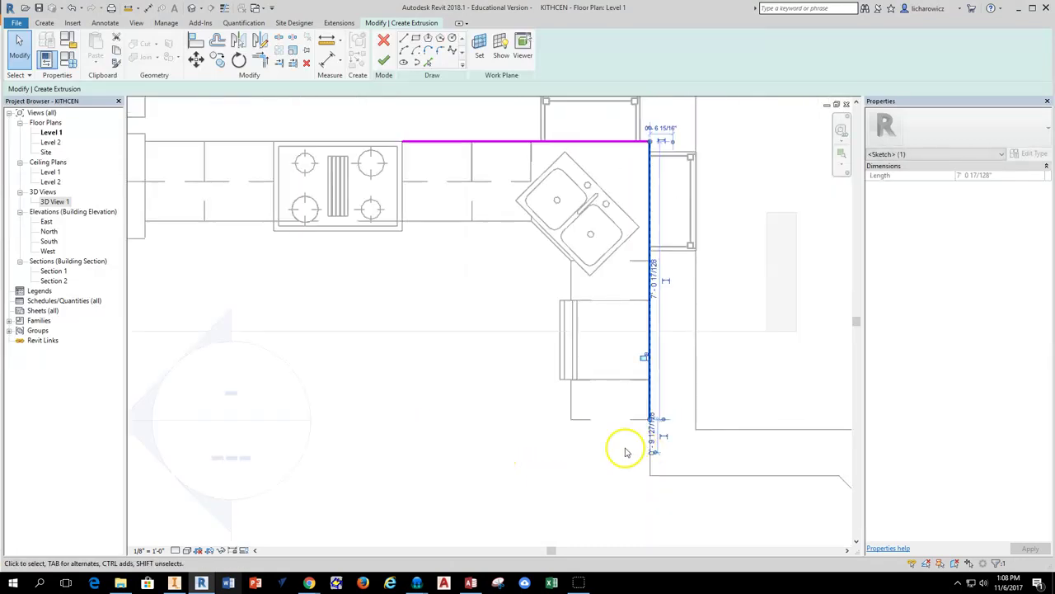
Sketch a line about 2' long from the wall line's end across the last cabinet's end to its front corner.
scroll(614, 453, up, 4)
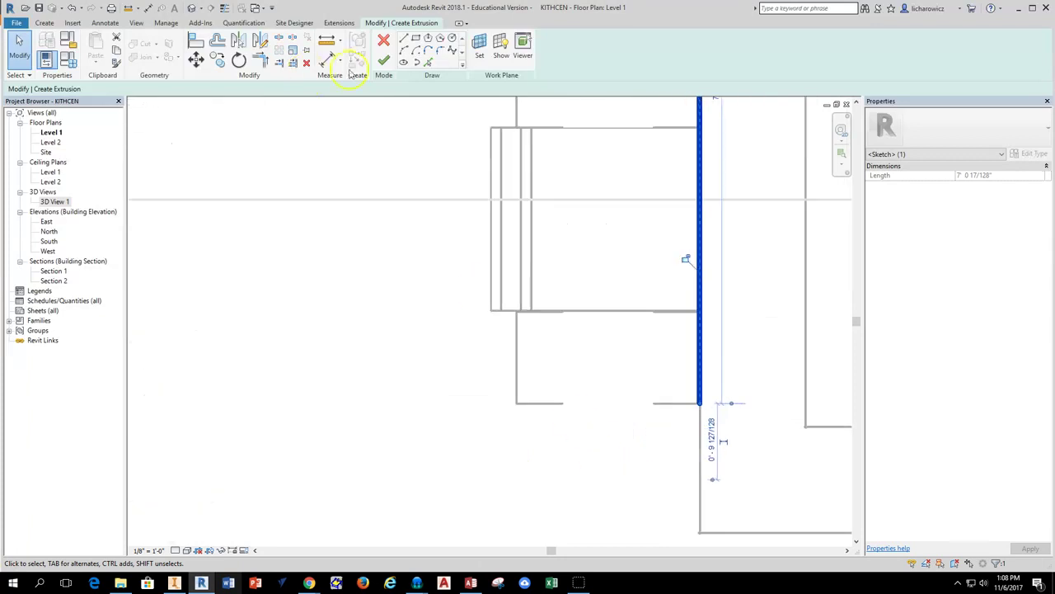
click(404, 39)
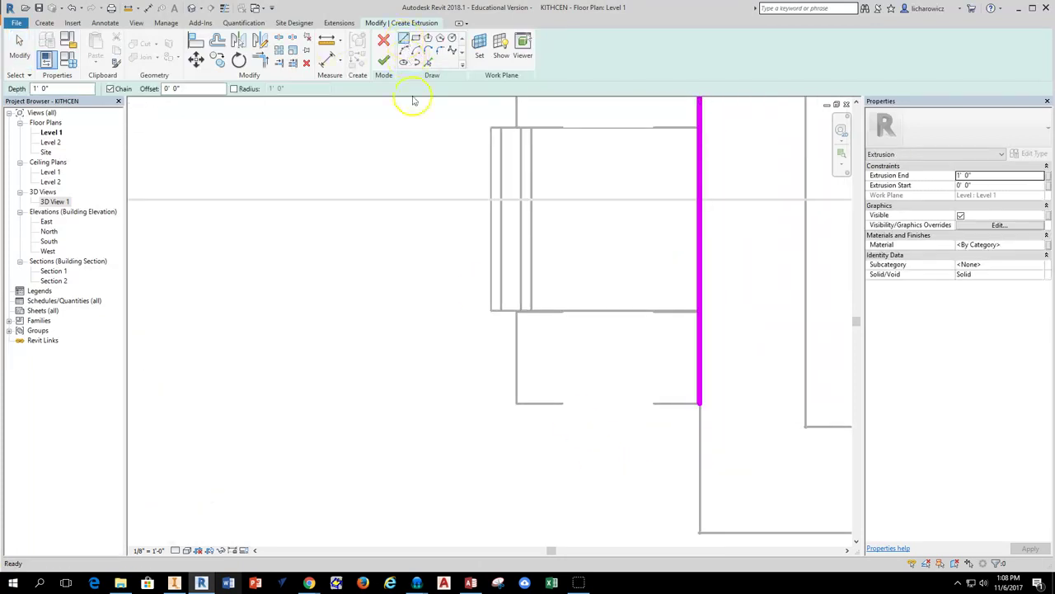
click(700, 403)
click(517, 403)
key(Escape)
key(Escape)
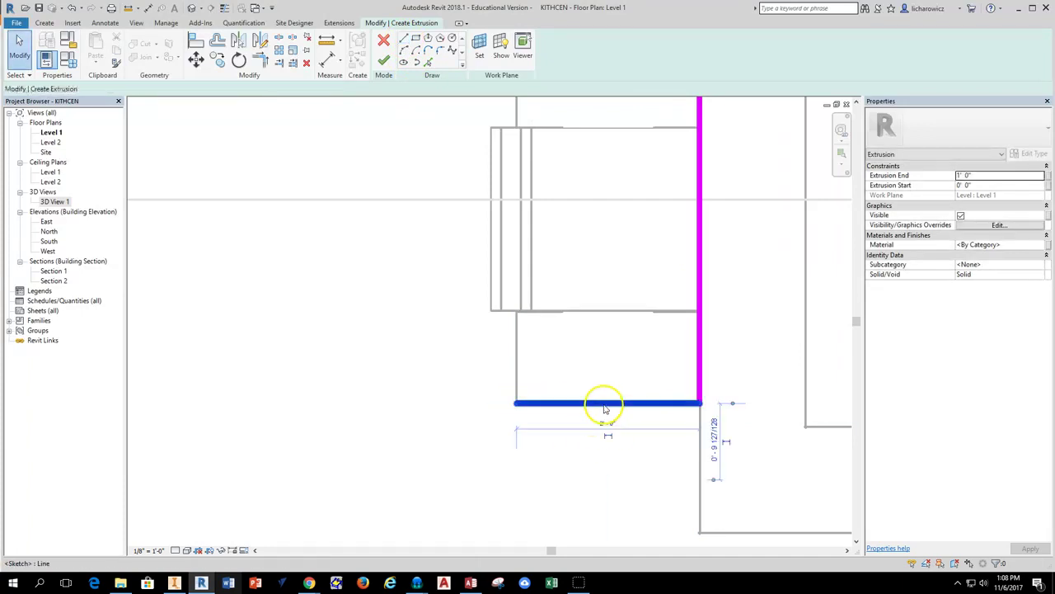
Set the length of the end line across the last cabinet to 2' 1 1/2".
click(606, 403)
click(610, 427)
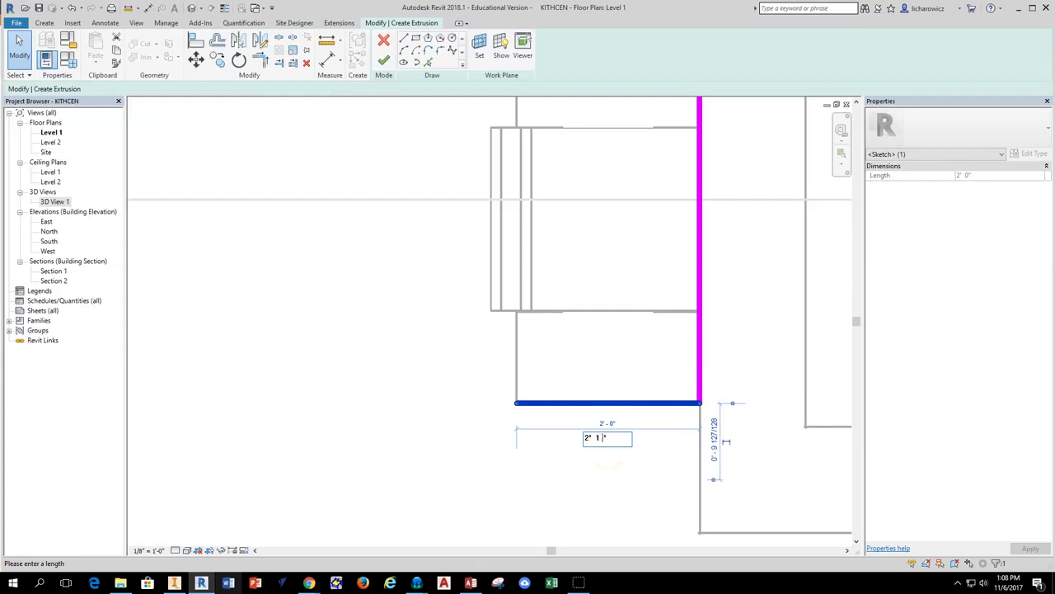
text(2' 1 1/2")
key(Return)
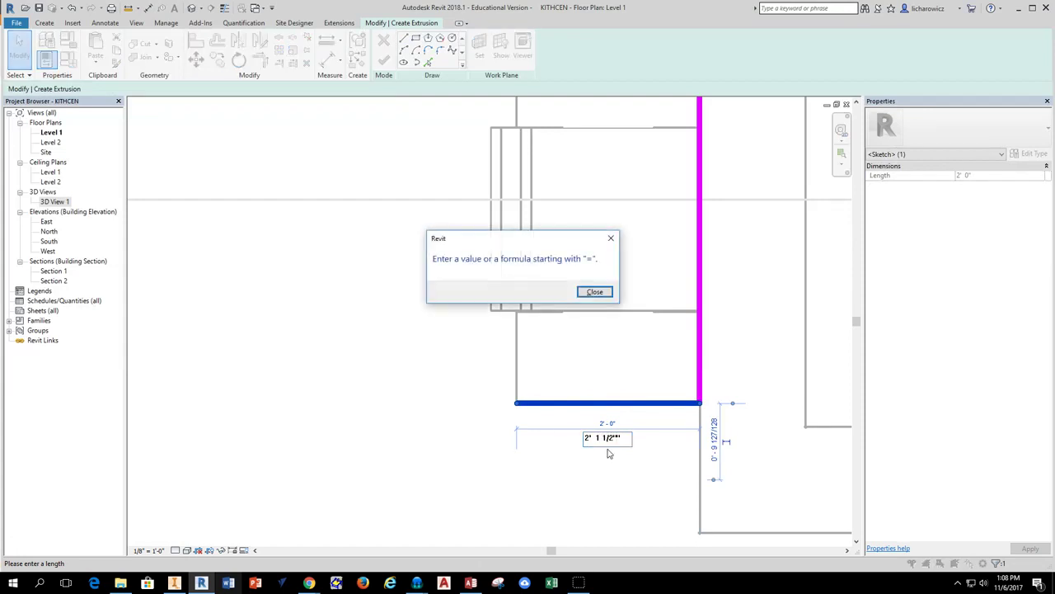
click(595, 292)
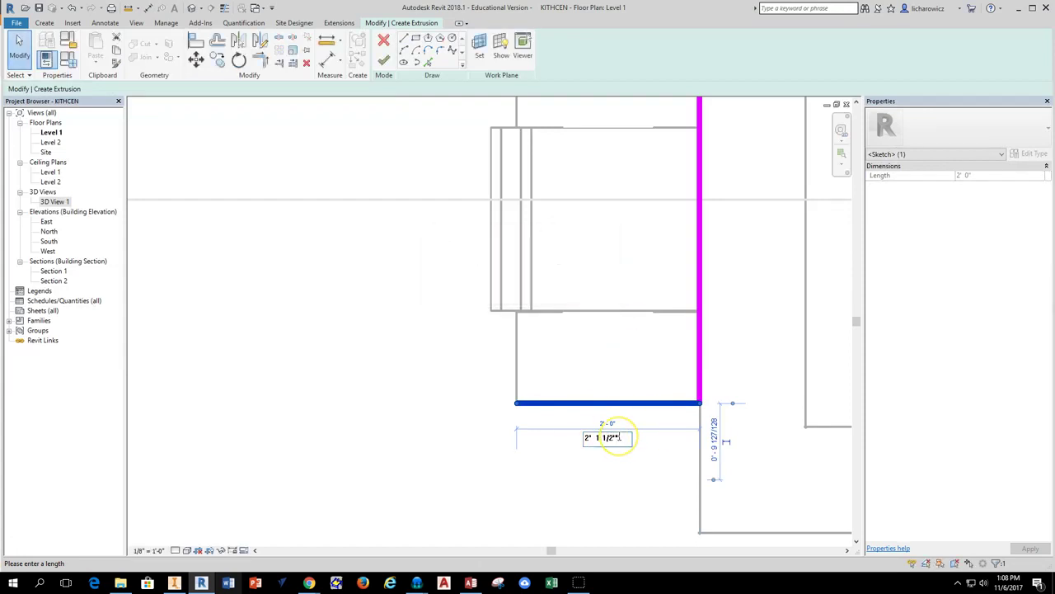
key(Return)
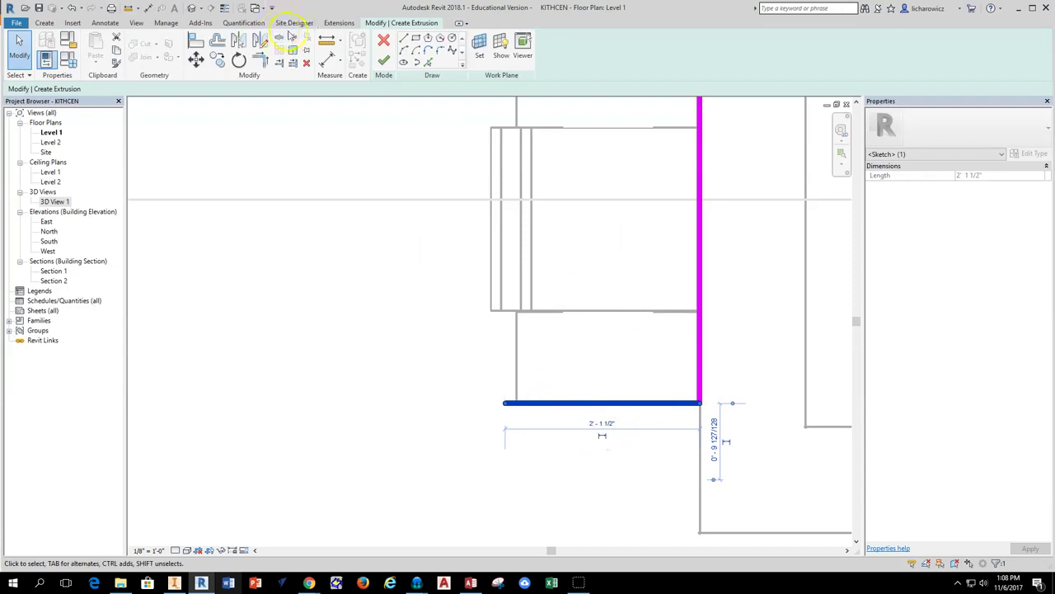
Sketch the front edge from the end line's outer corner to the corner sink cabinet, about 3' 11 1/2" long.
click(403, 39)
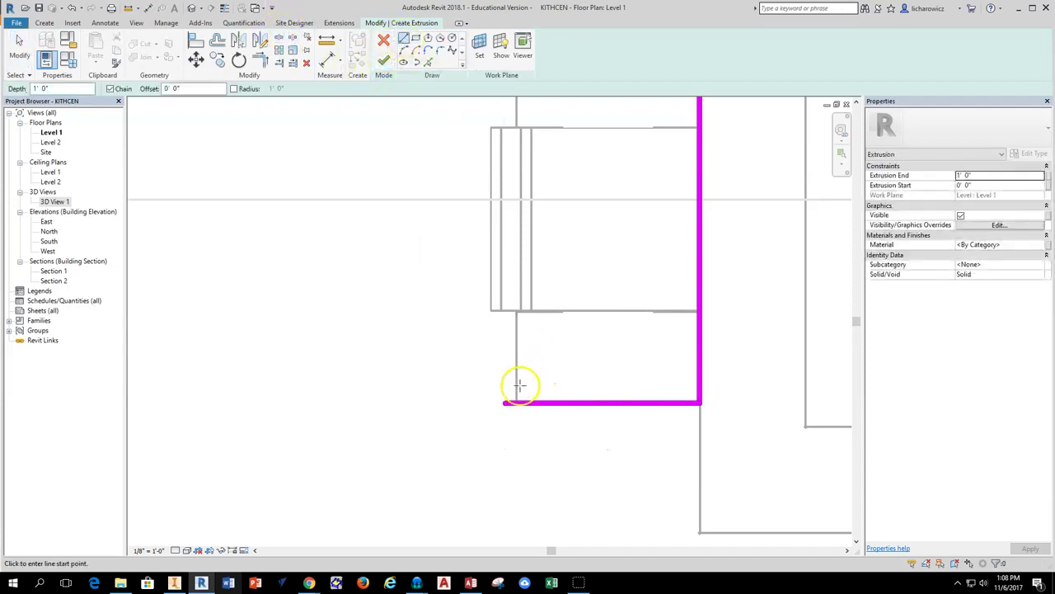
click(505, 402)
scroll(501, 329, down, 3)
scroll(486, 354, up, 2)
scroll(482, 338, up, 2)
click(481, 262)
key(Escape)
Sketch a line about 2' long from the back wall along the cooktop's edge to the cabinet front.
scroll(466, 299, down, 1)
middle_drag(386, 278, 509, 332)
scroll(473, 302, up, 2)
scroll(473, 303, down, 5)
middle_drag(421, 288, 520, 319)
click(380, 165)
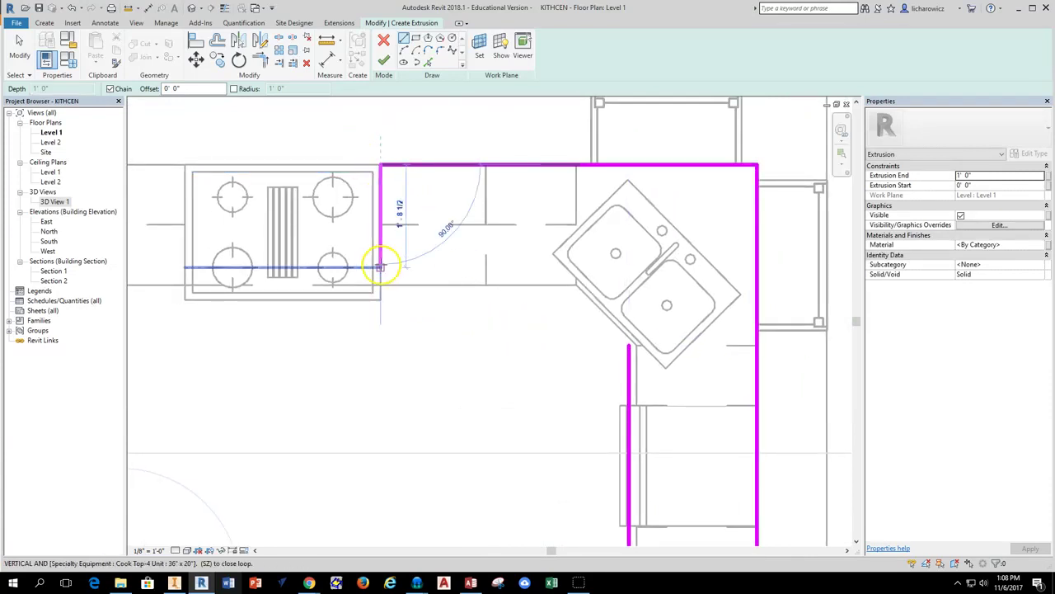
click(380, 289)
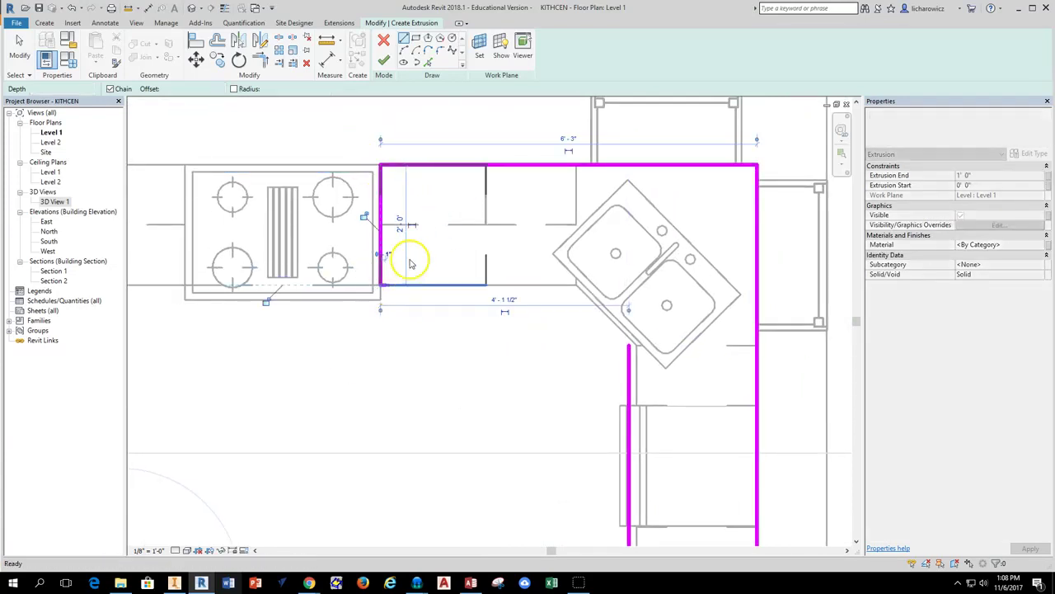
key(Escape)
key(Escape)
Set the length of the line beside the cooktop to 2' 1 1/2".
click(384, 235)
click(399, 224)
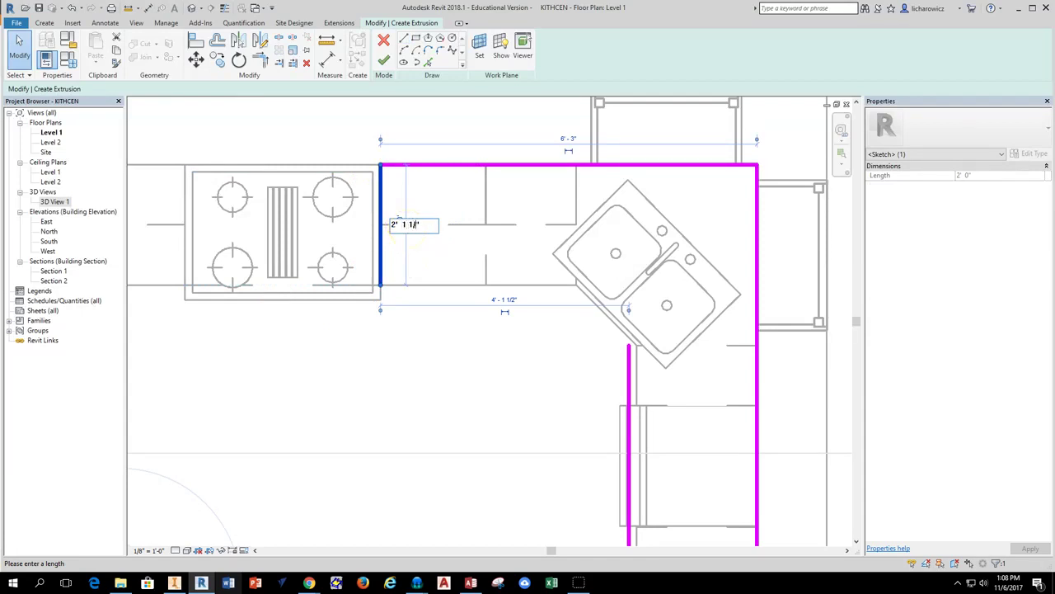
text(2' 1 1/2")
key(Return)
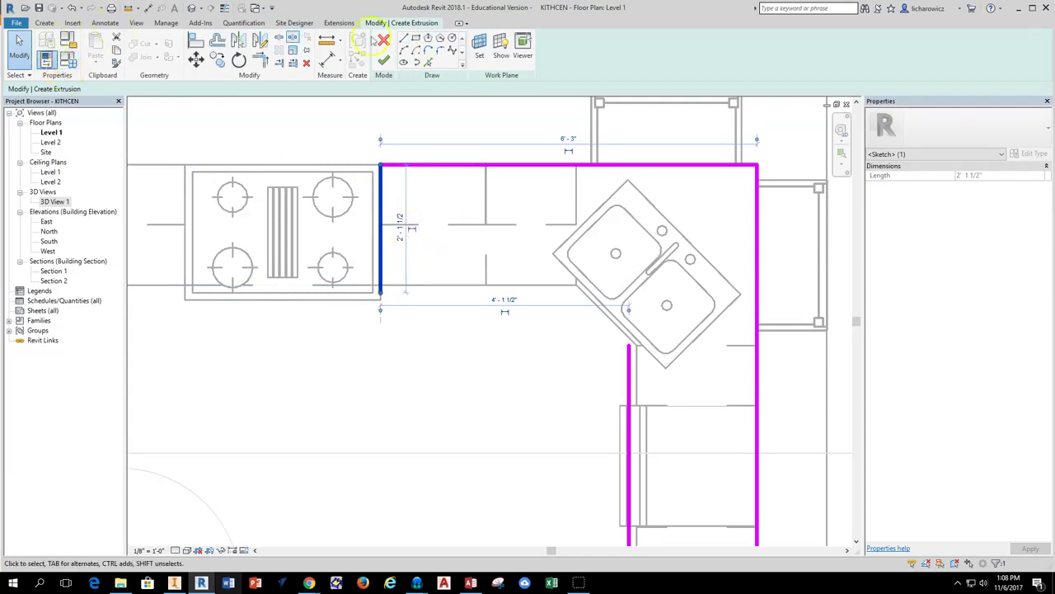
Sketch the front edge line from the end of the cooktop-side line to the corner sink cabinet.
click(404, 42)
click(380, 292)
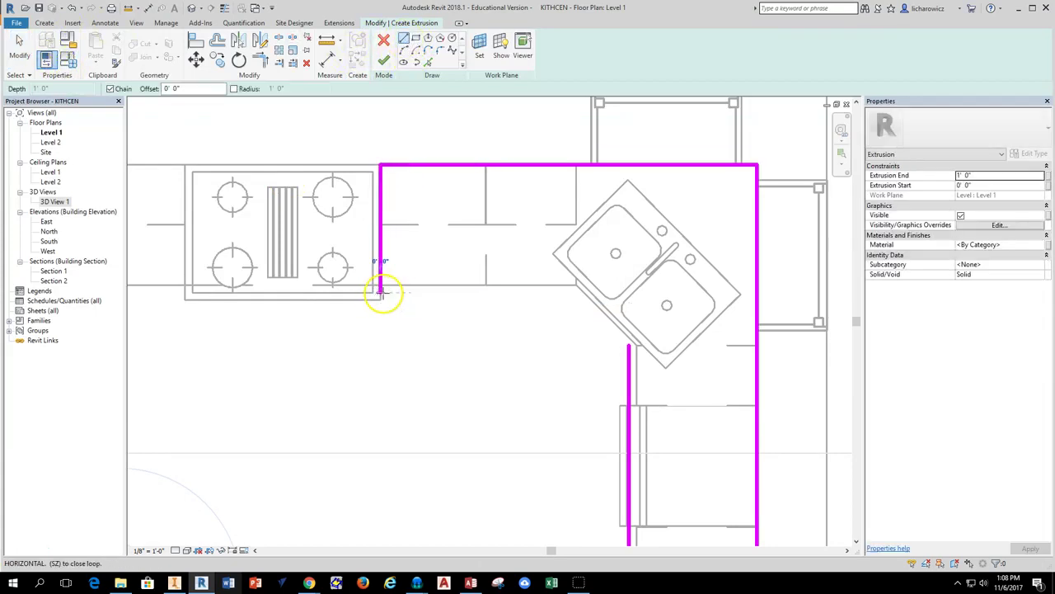
click(575, 291)
key(Escape)
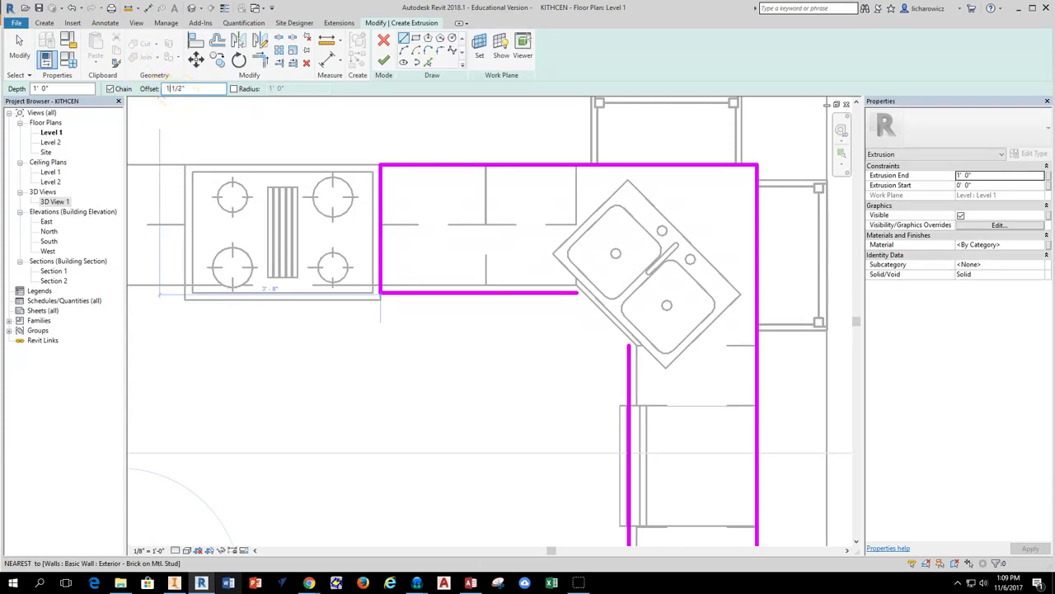
Sketch a diagonal line along the corner sink cabinet's front, offset 1 1/2" outward from the cabinet.
scroll(601, 302, down, 1)
scroll(593, 294, up, 5)
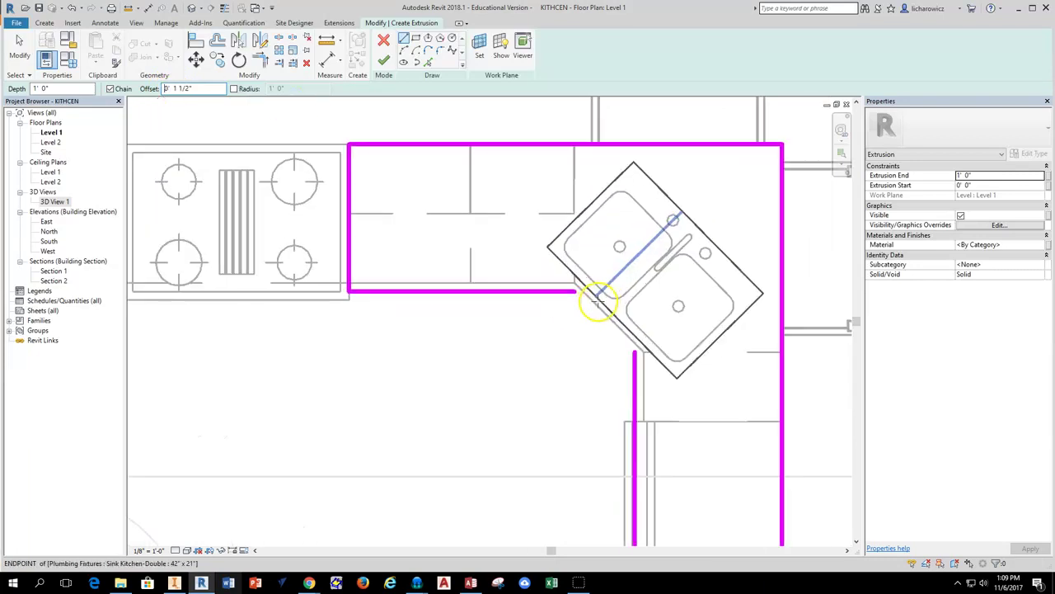
click(535, 249)
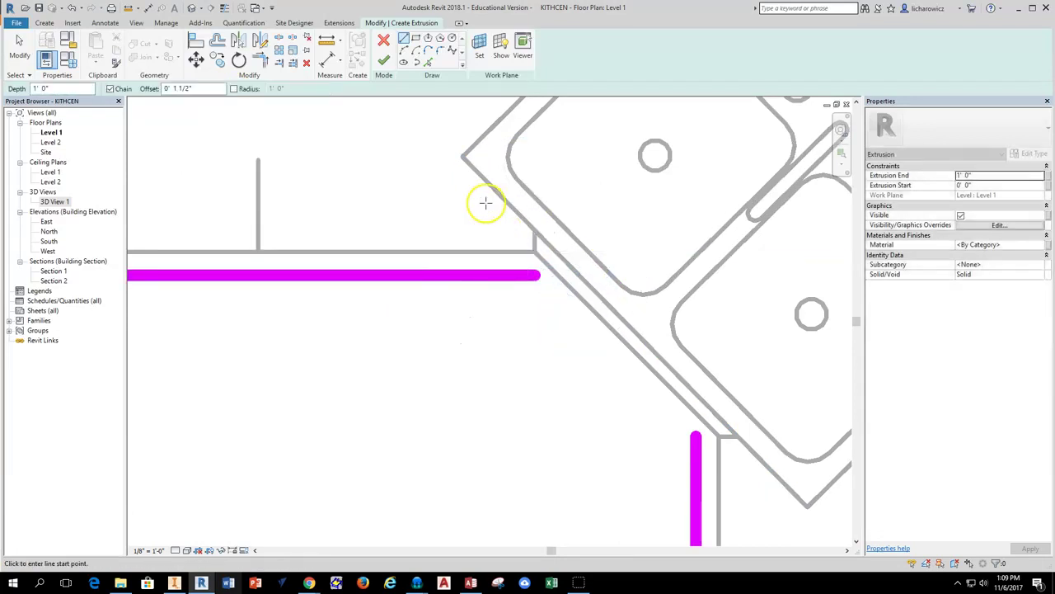
click(718, 438)
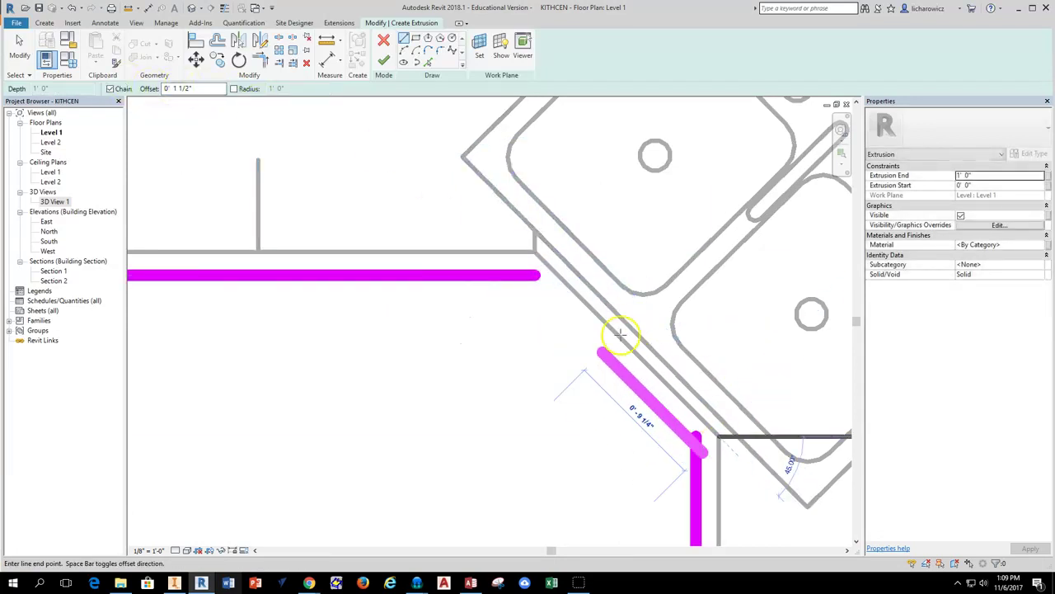
click(531, 247)
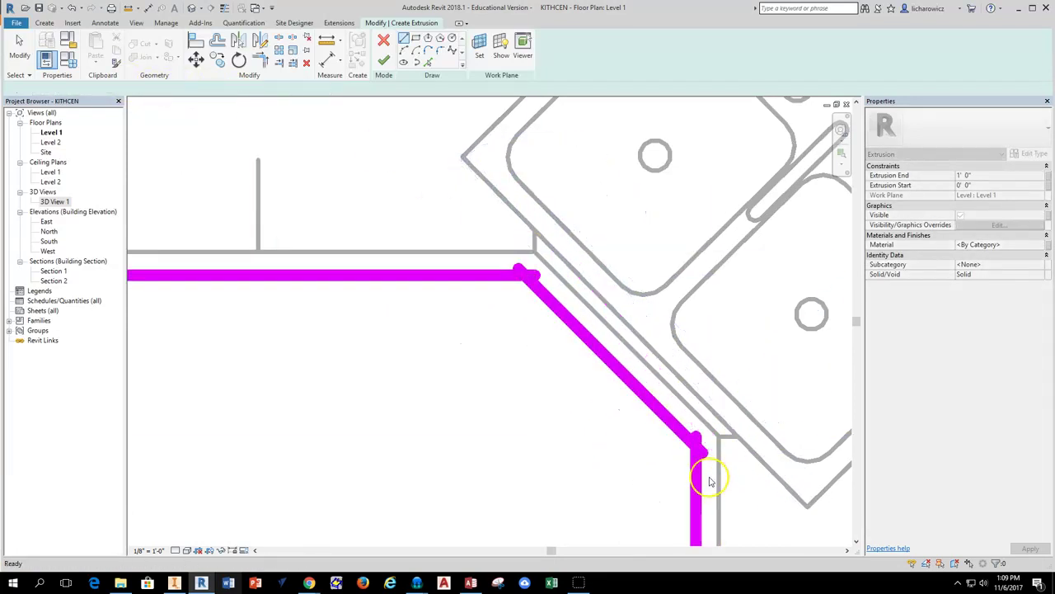
key(Escape)
scroll(540, 276, up, 3)
key(Escape)
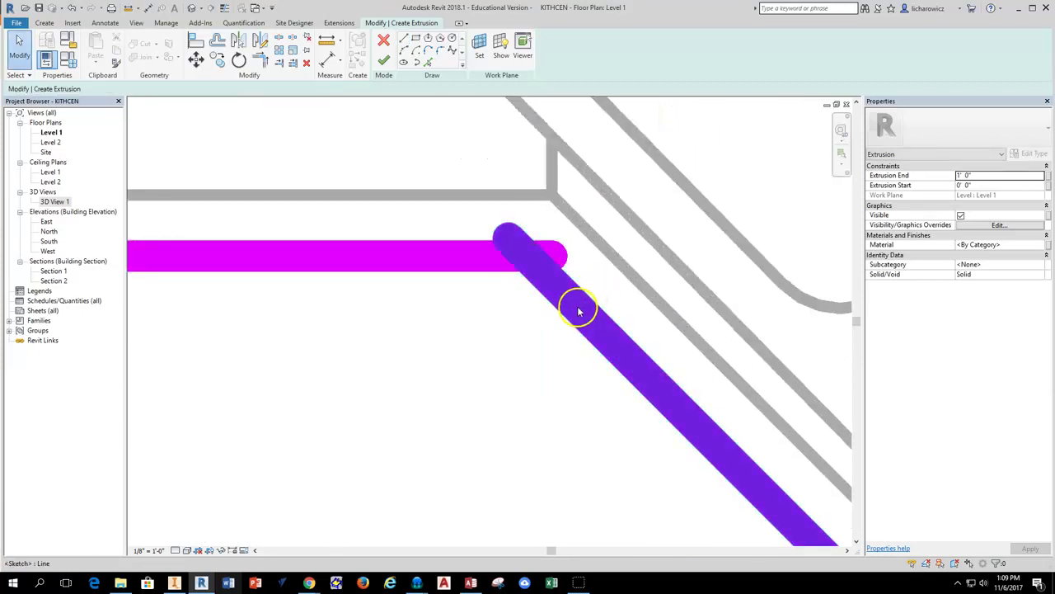
Adjust the ends of the diagonal line and the back-wall run's front line so they meet in one corner.
click(508, 231)
key(Escape)
click(527, 254)
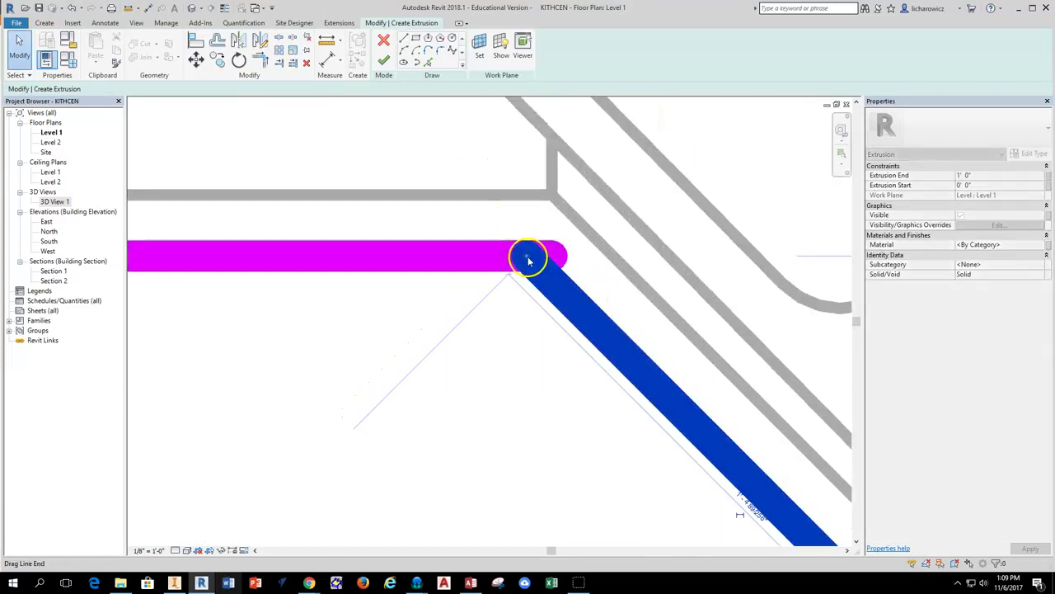
click(544, 256)
click(536, 253)
scroll(534, 320, down, 3)
scroll(544, 297, down, 2)
Adjust the ends of the diagonal line and the adjoining run's front line so they meet in one corner.
middle_drag(676, 454, 618, 241)
click(617, 237)
click(618, 226)
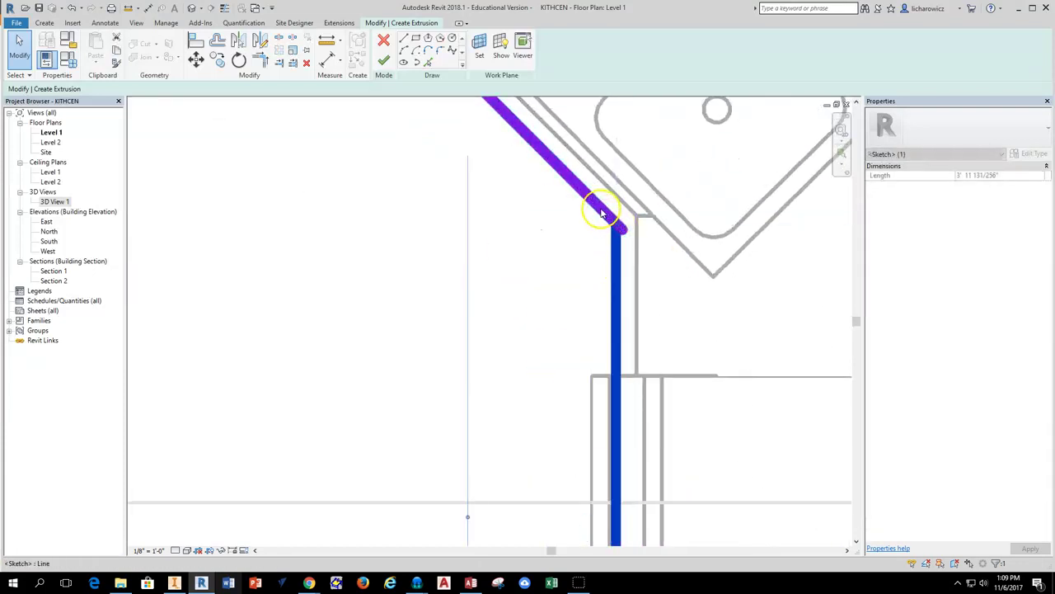
drag(618, 229, 615, 233)
scroll(556, 285, down, 4)
click(517, 322)
scroll(579, 268, up, 4)
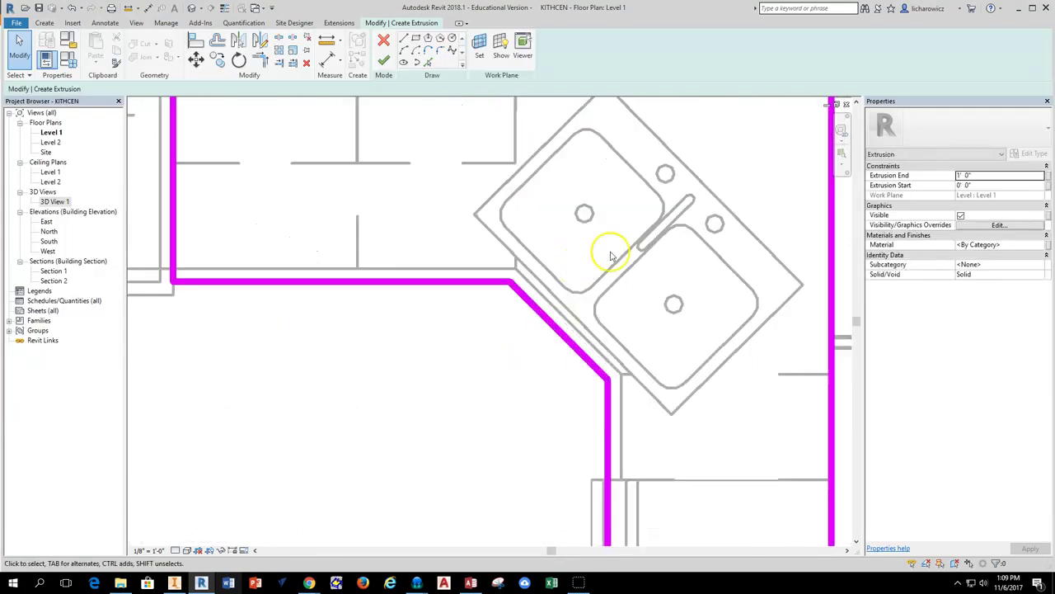
scroll(620, 239, down, 2)
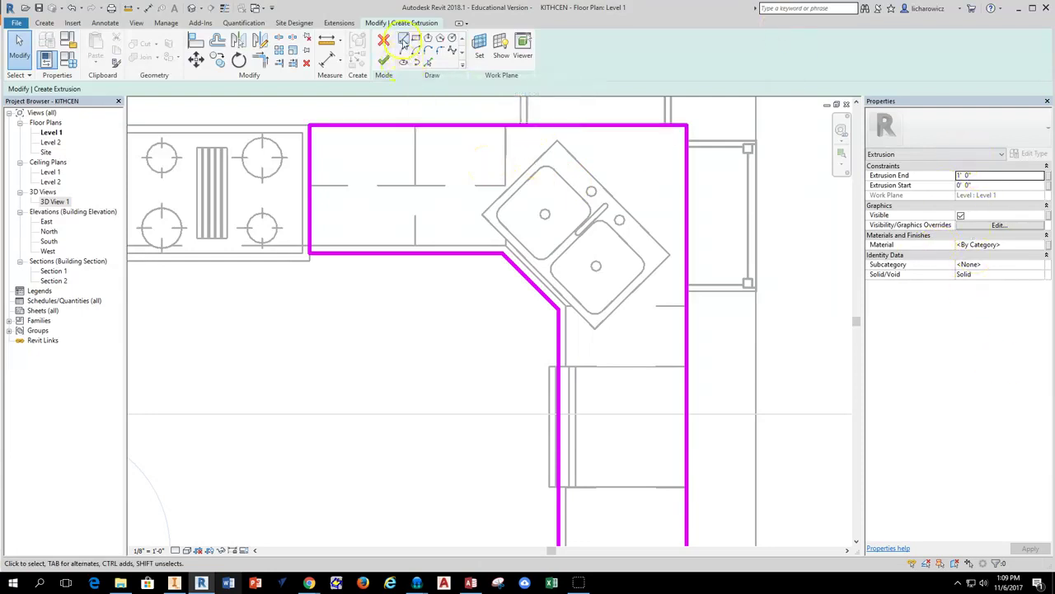
Sketch four connected lines forming a closed rectangular cutout around the two bowls of the corner sink.
click(403, 40)
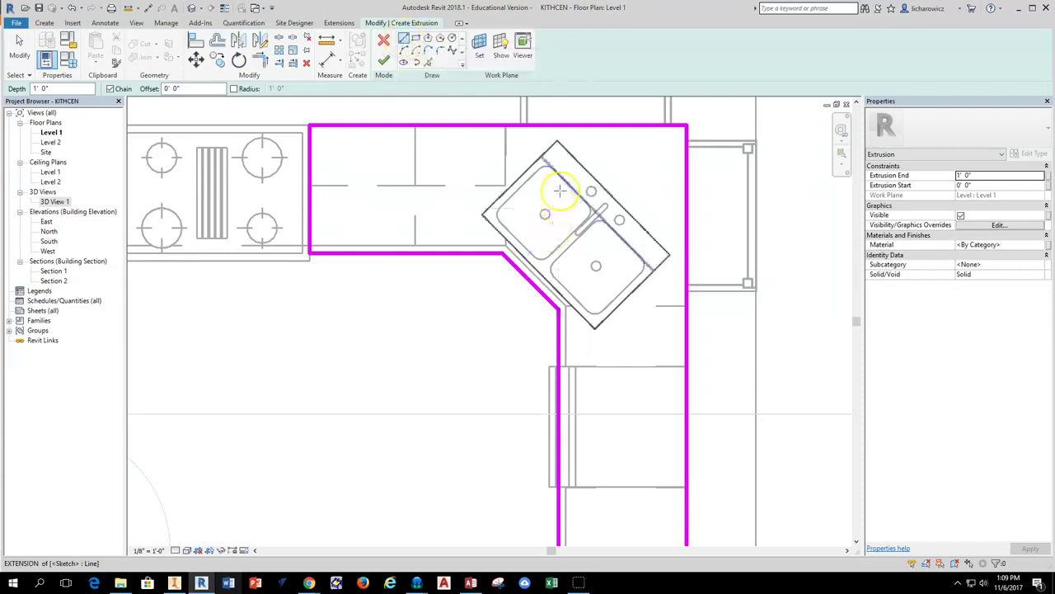
scroll(554, 177, up, 3)
scroll(550, 156, up, 2)
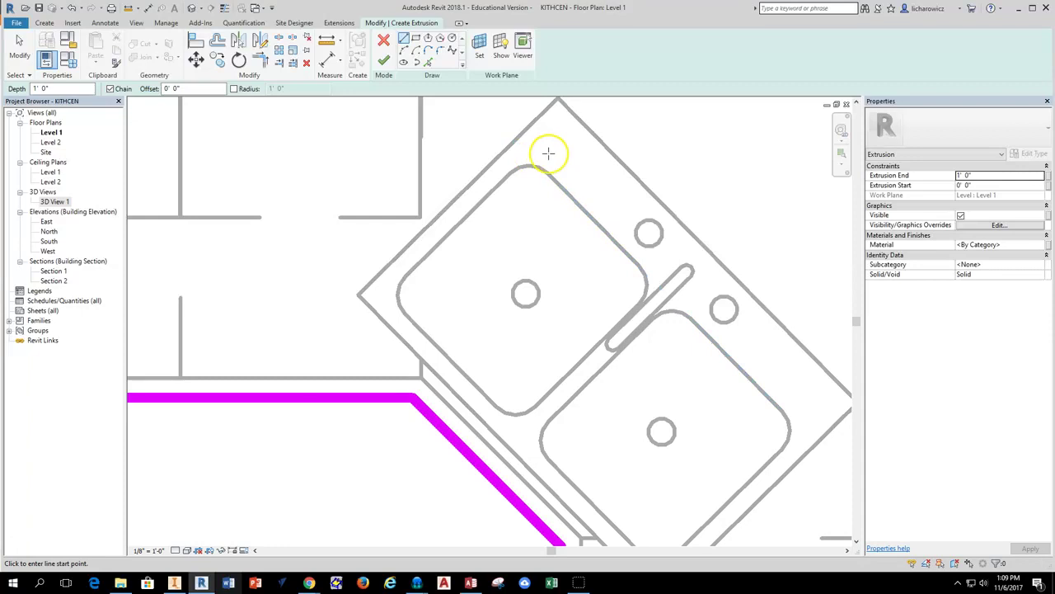
scroll(778, 422, down, 2)
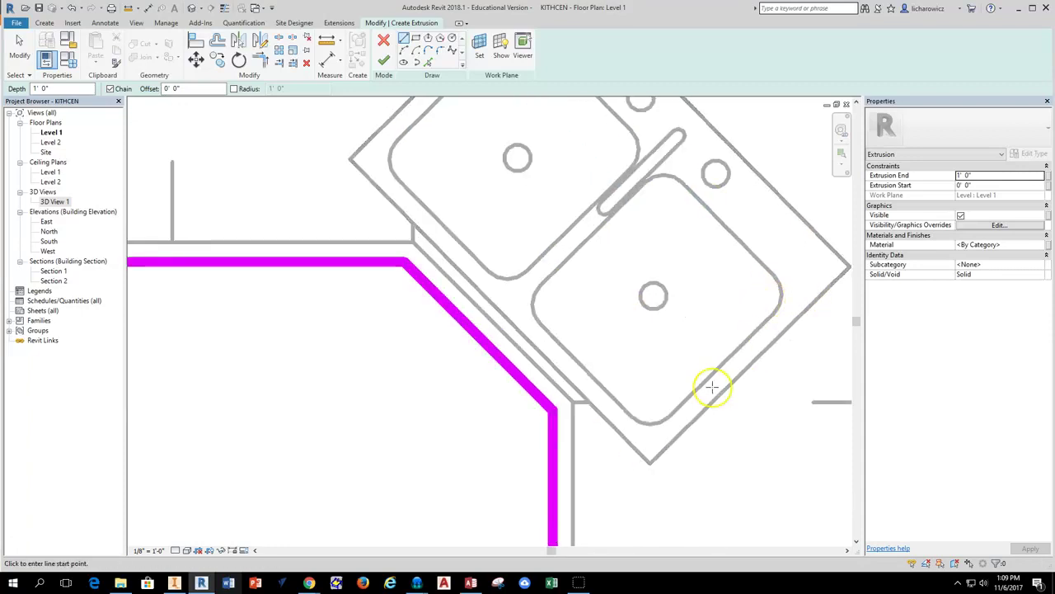
scroll(659, 427, up, 2)
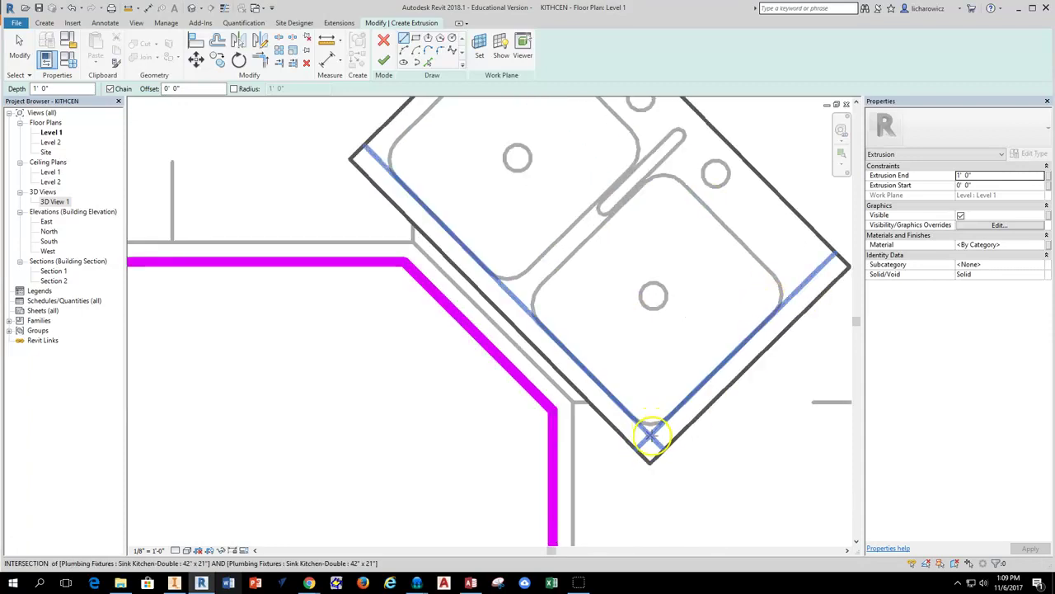
click(651, 436)
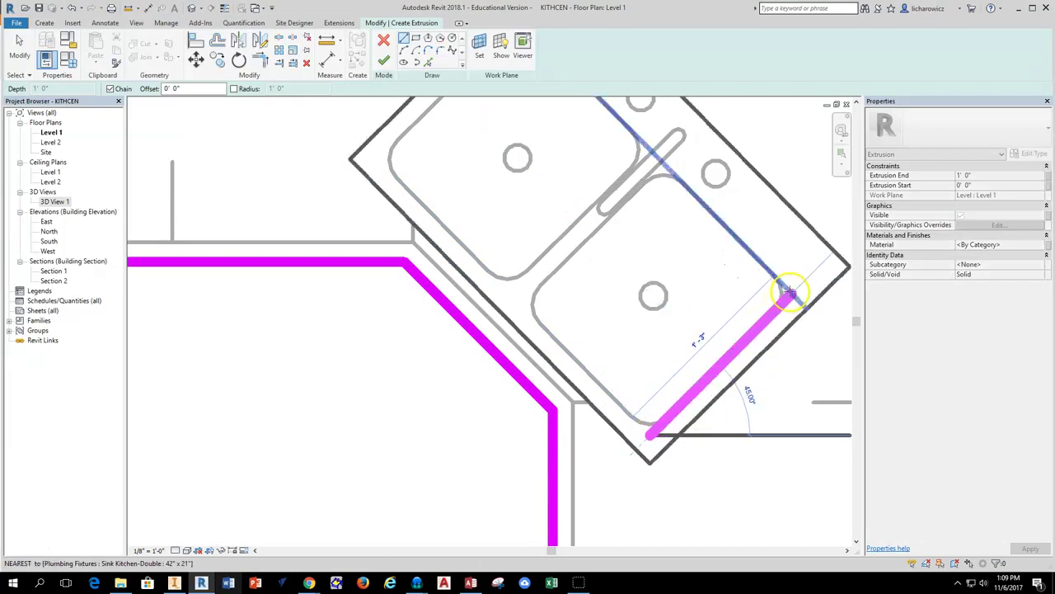
click(791, 293)
middle_drag(652, 235, 661, 336)
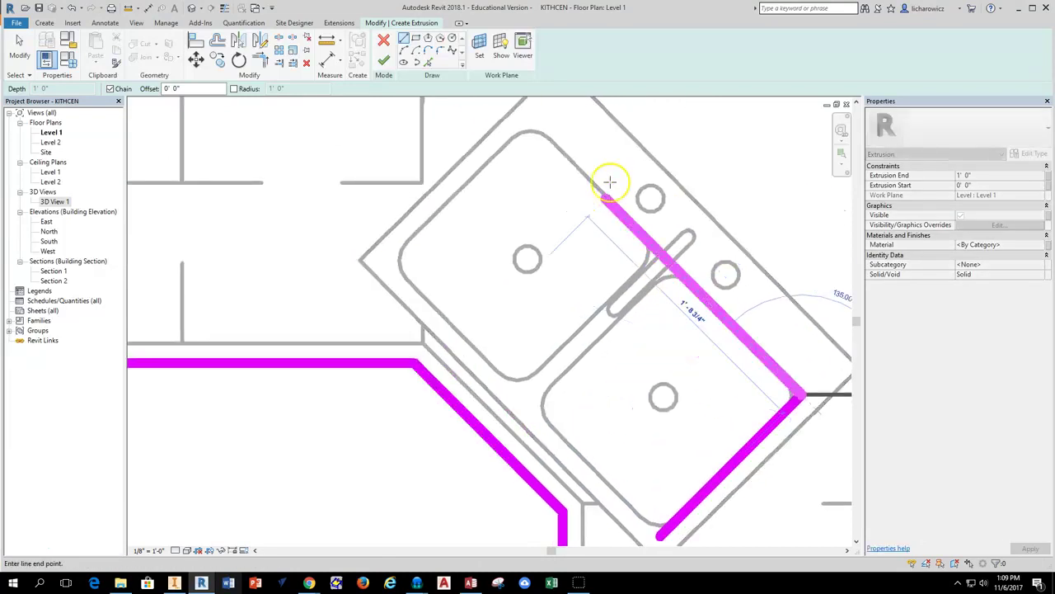
click(532, 124)
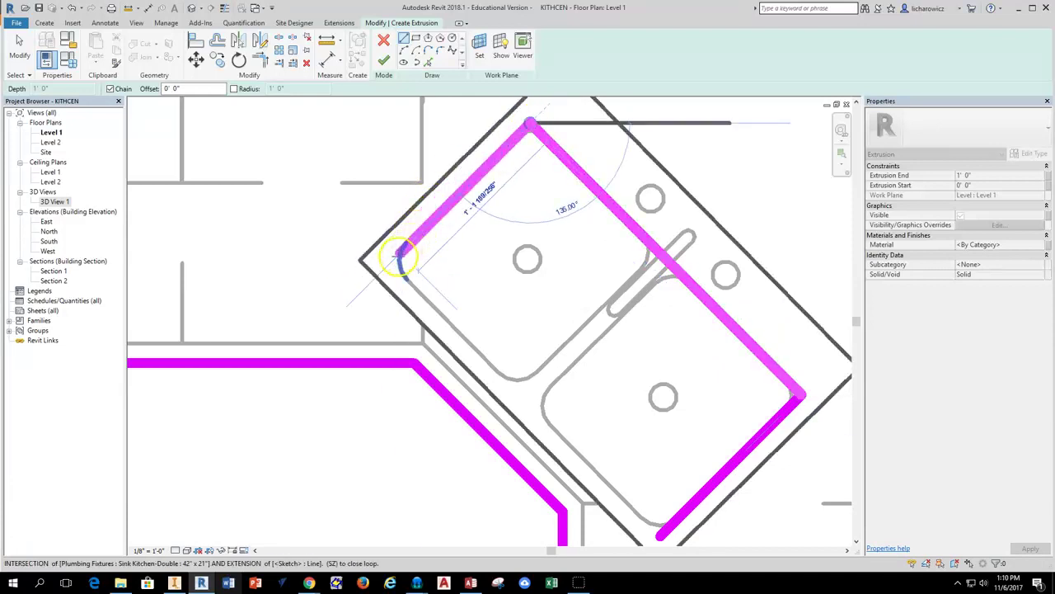
click(394, 262)
middle_drag(393, 262, 346, 89)
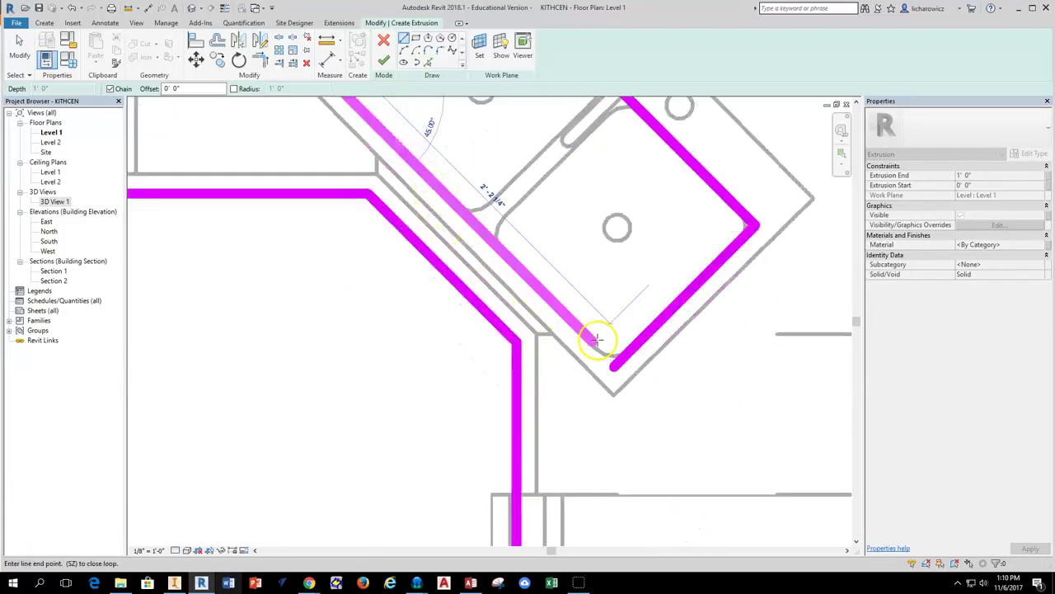
click(613, 367)
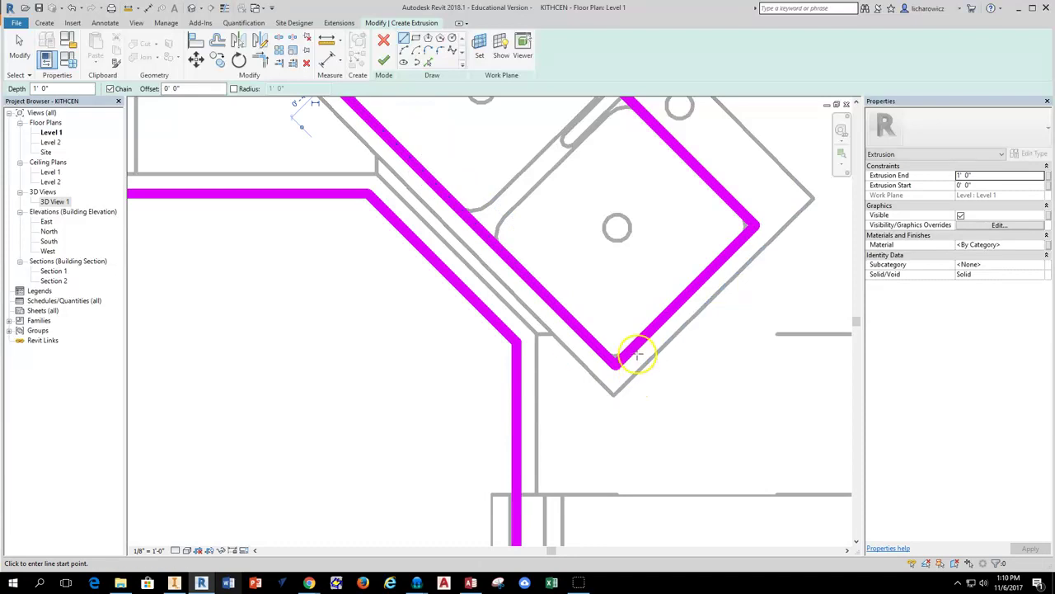
Set the extrusion start to 2' 10 1/2" and its end to 3' 0", and finish the sketch and the in-place countertop.
scroll(637, 356, down, 4)
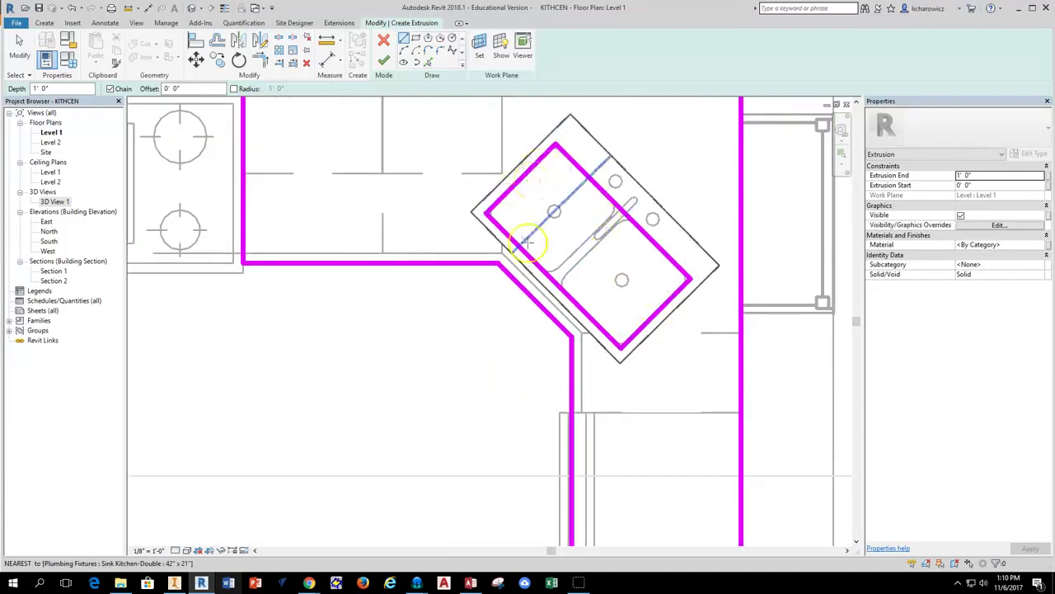
middle_drag(568, 213, 548, 249)
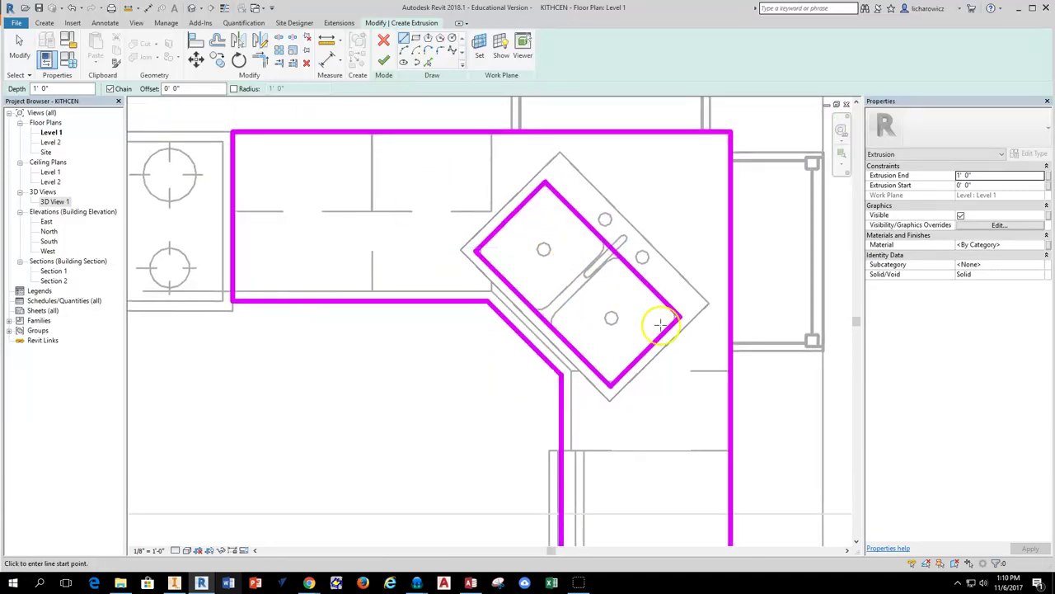
middle_drag(582, 298, 547, 271)
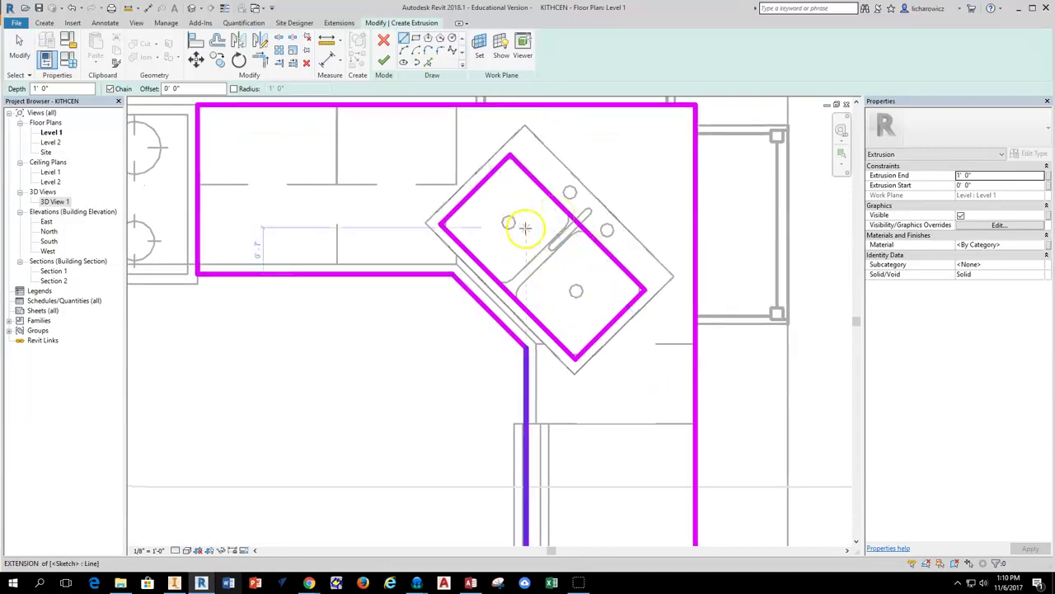
scroll(530, 229, up, 2)
scroll(536, 223, down, 5)
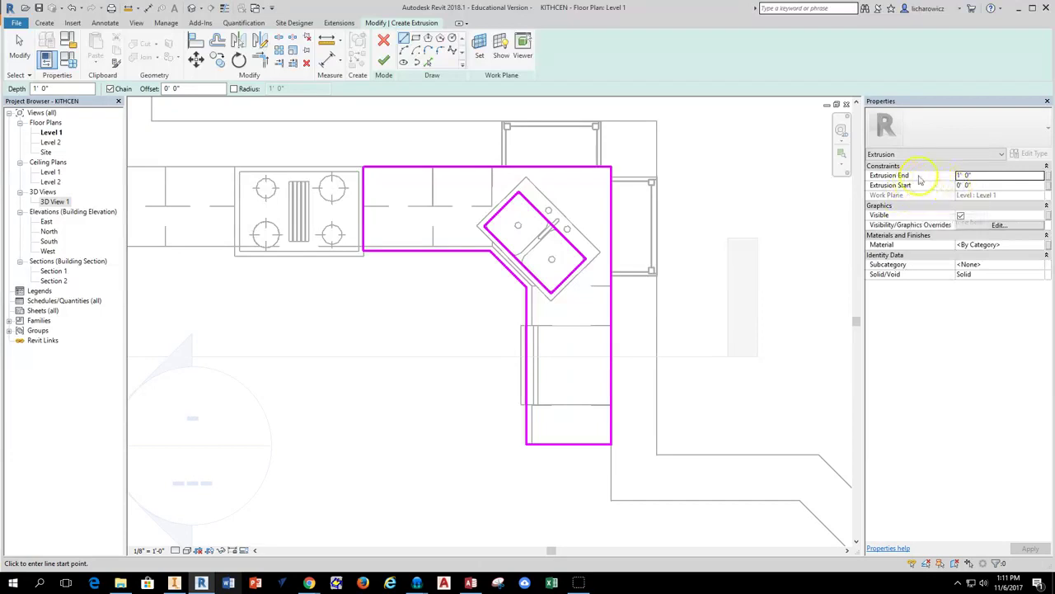
click(965, 186)
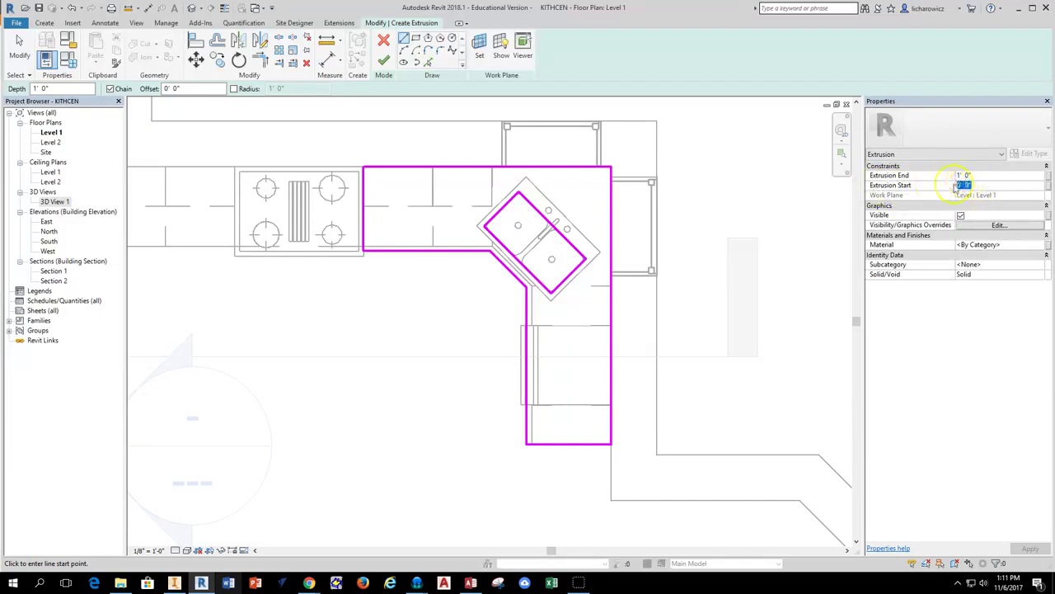
text(2)
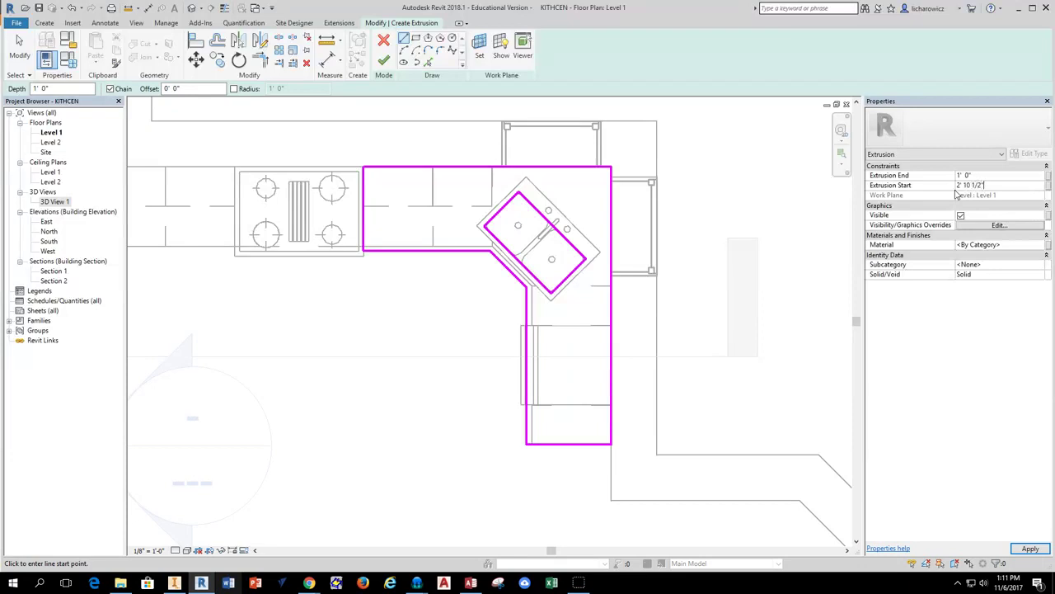
click(981, 179)
click(1030, 549)
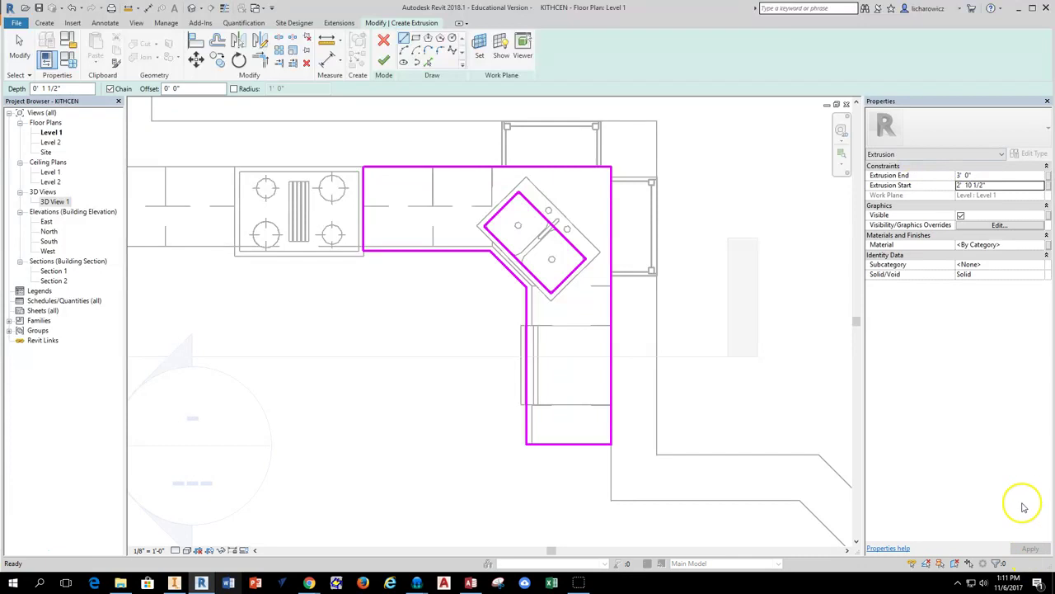
click(384, 61)
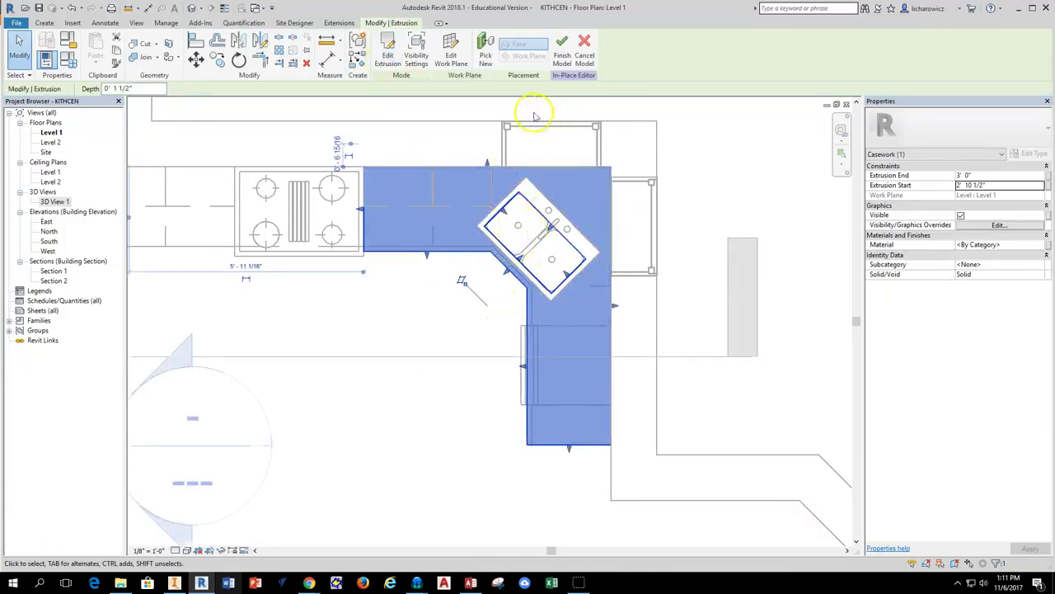
click(562, 59)
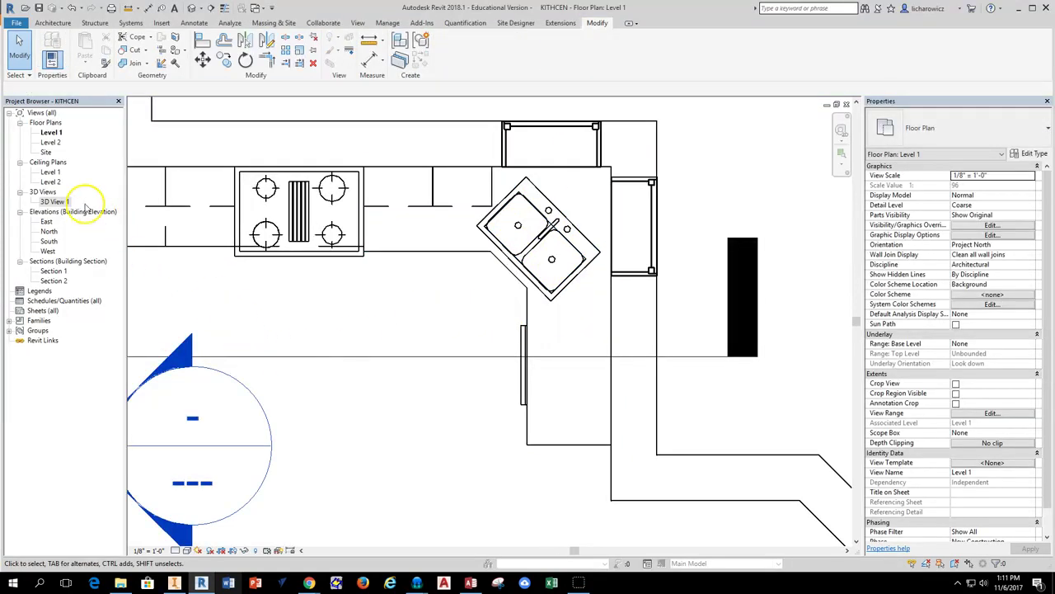
Open 3D View 1 and examine the inside of the sink bowl for countertop edges showing through.
double_click(56, 202)
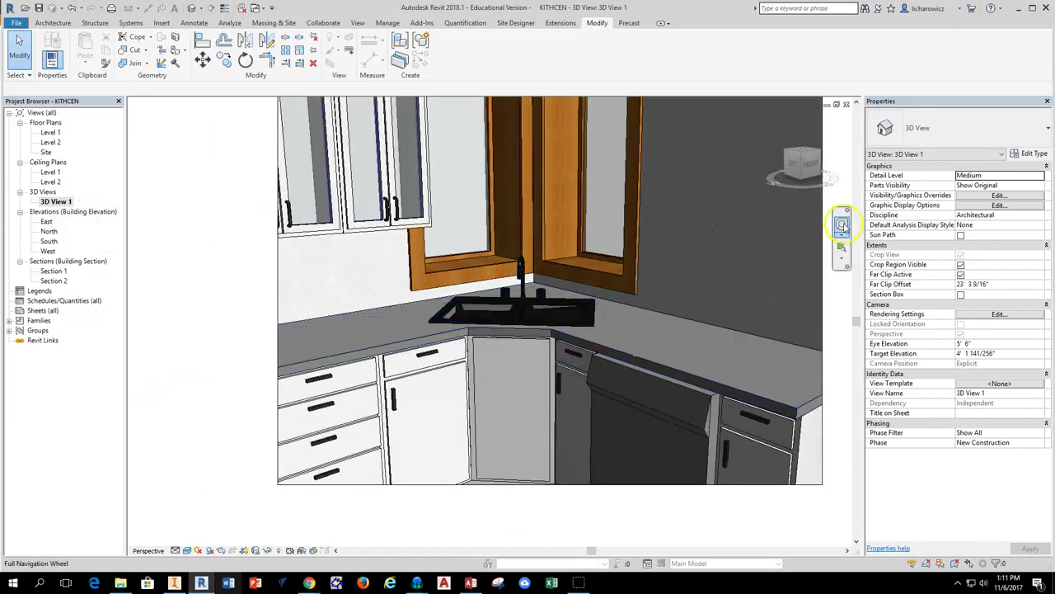
click(841, 224)
drag(569, 285, 211, 438)
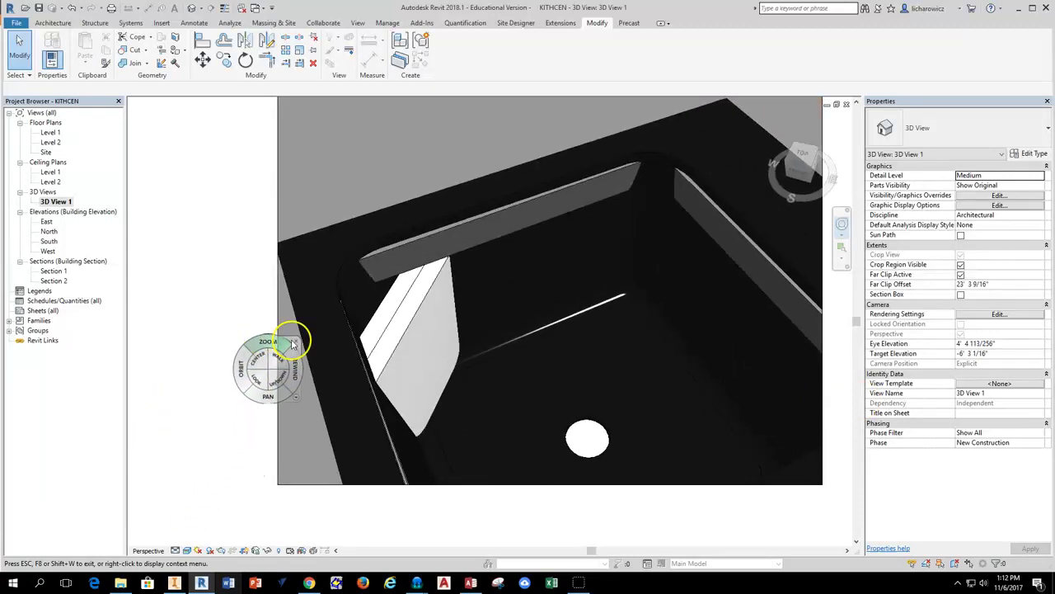
click(293, 343)
Reopen the corner countertop for in-place editing and edit its extrusion sketch in the Level 1 floor plan.
click(384, 244)
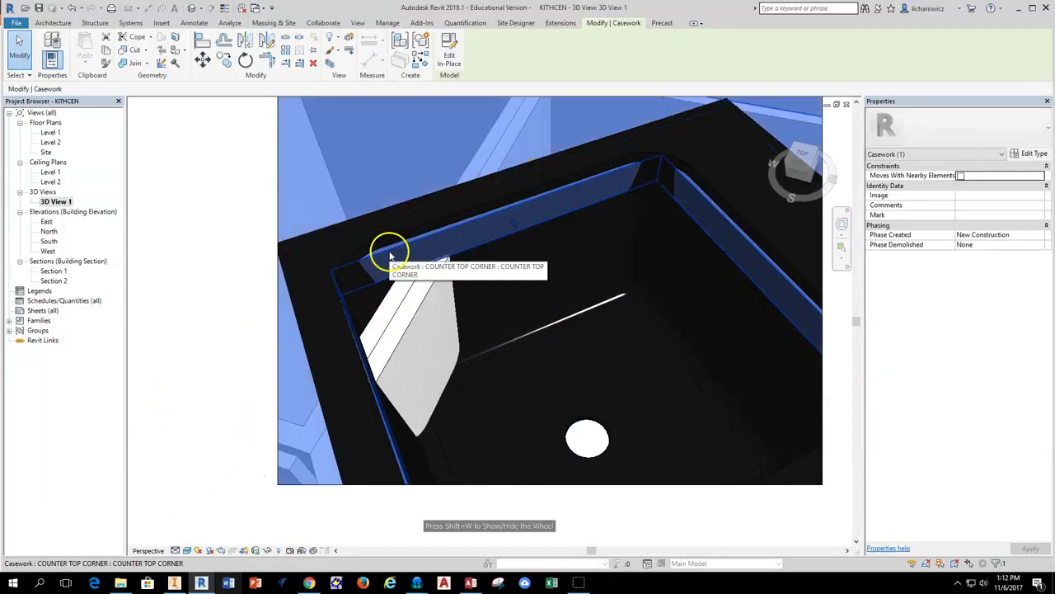
click(458, 54)
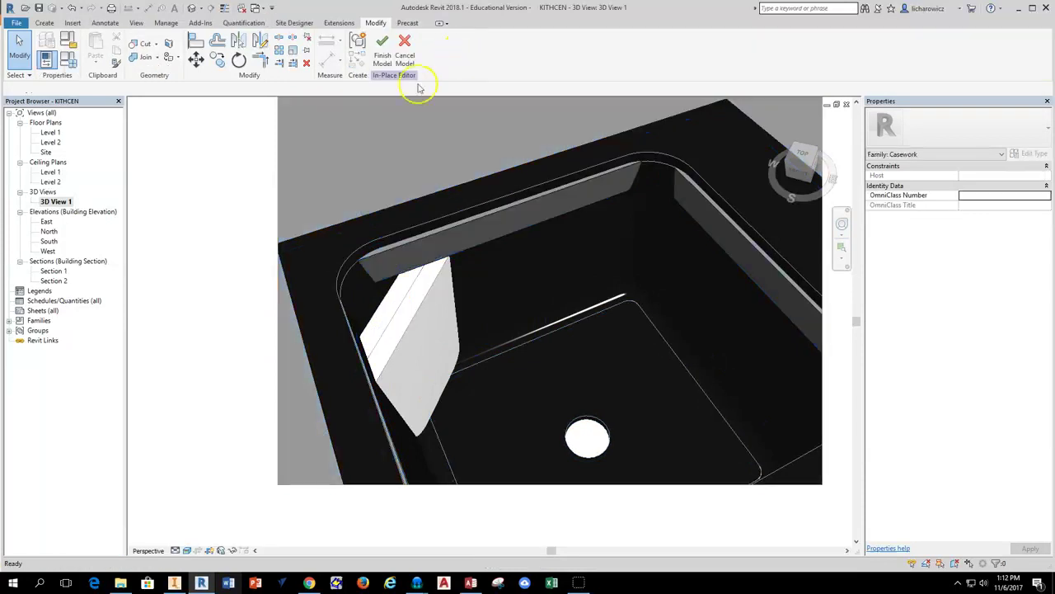
scroll(469, 214, up, 2)
double_click(51, 132)
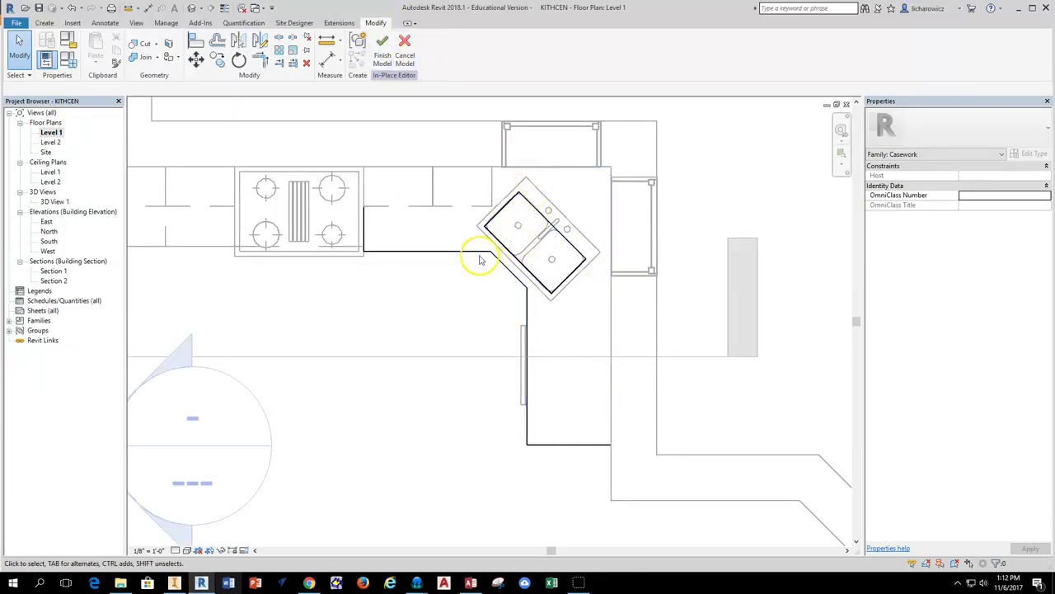
click(481, 260)
click(396, 50)
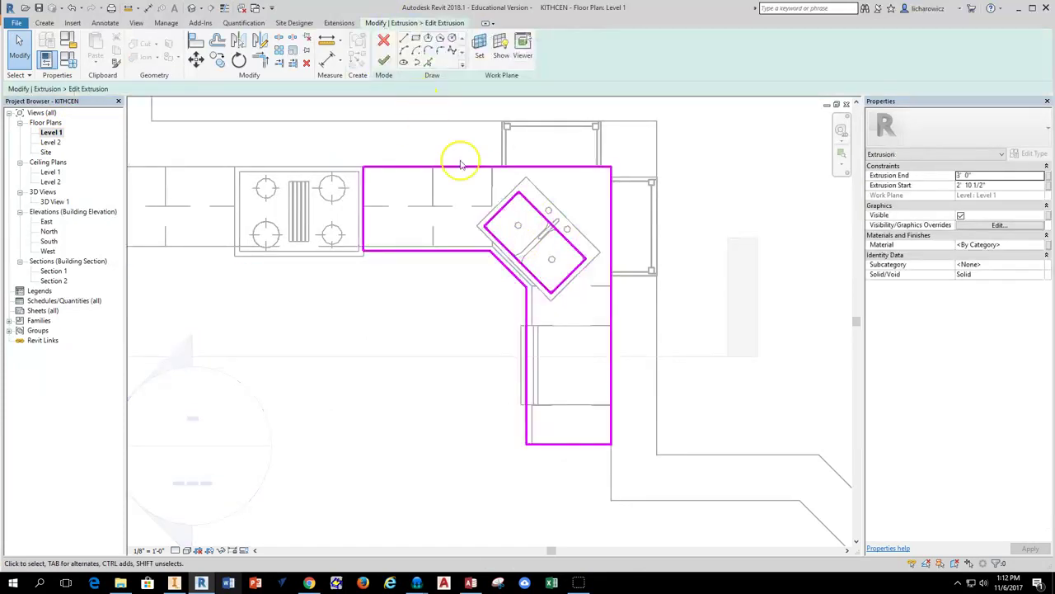
Move the cooktop-side, front and faucet-side lines of the sink cutout slightly outward, between the bowls and the sink's outer edge.
scroll(495, 185, down, 2)
scroll(511, 198, up, 10)
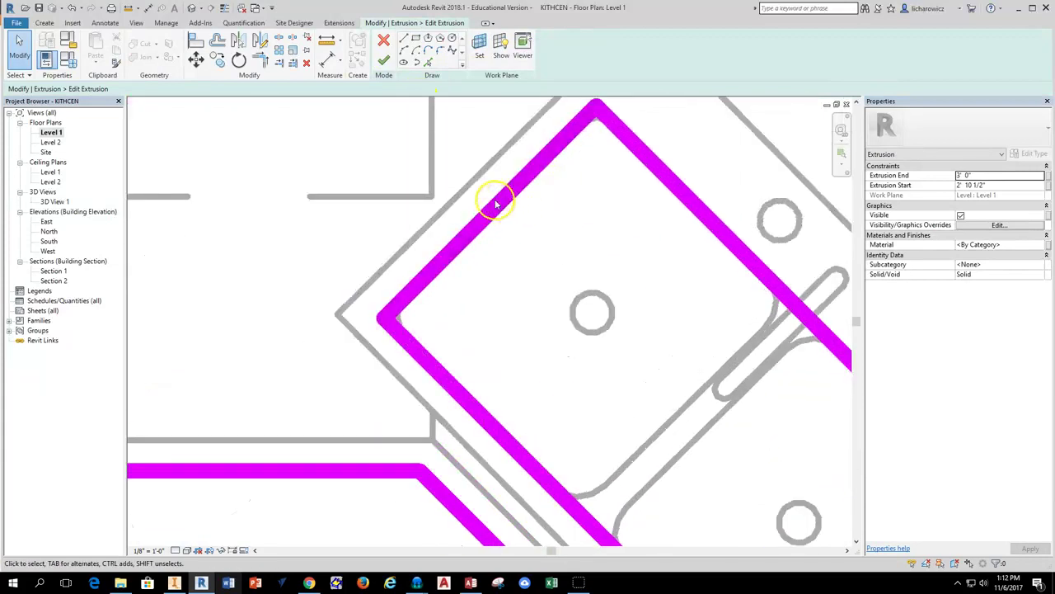
click(495, 206)
drag(495, 207, 485, 201)
click(424, 356)
drag(424, 356, 405, 365)
click(709, 231)
mouse_move(708, 231)
mouse_down()
mouse_move(714, 207)
mouse_move(714, 219)
mouse_up()
Move the cutout's remaining short side slightly outward from the bowl, and finish the sketch and the in-place countertop.
scroll(714, 221, up, 2)
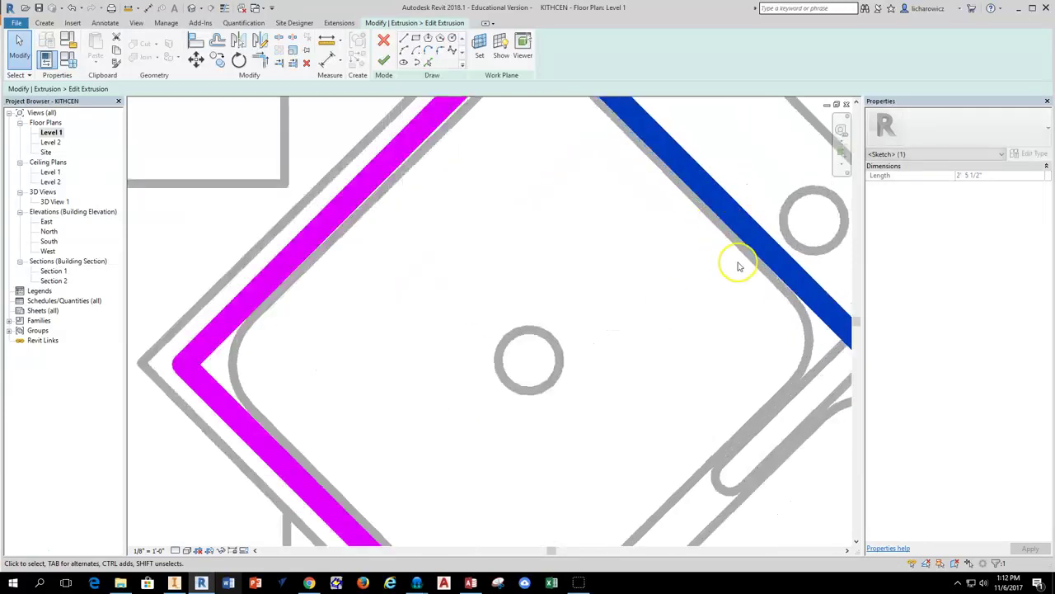
scroll(739, 266, down, 3)
scroll(744, 365, up, 4)
drag(709, 360, 705, 355)
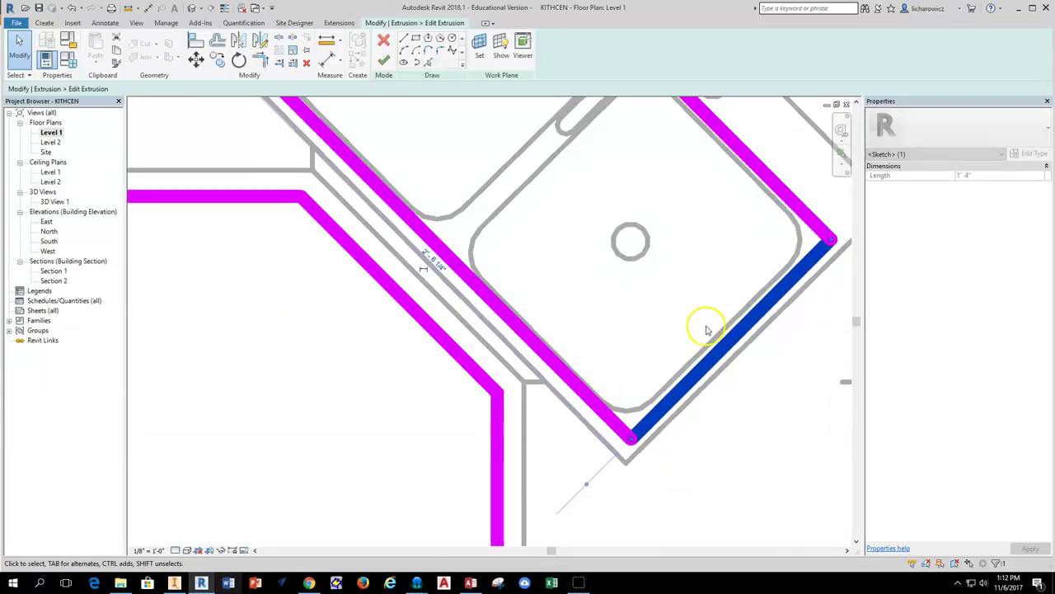
click(385, 60)
click(564, 61)
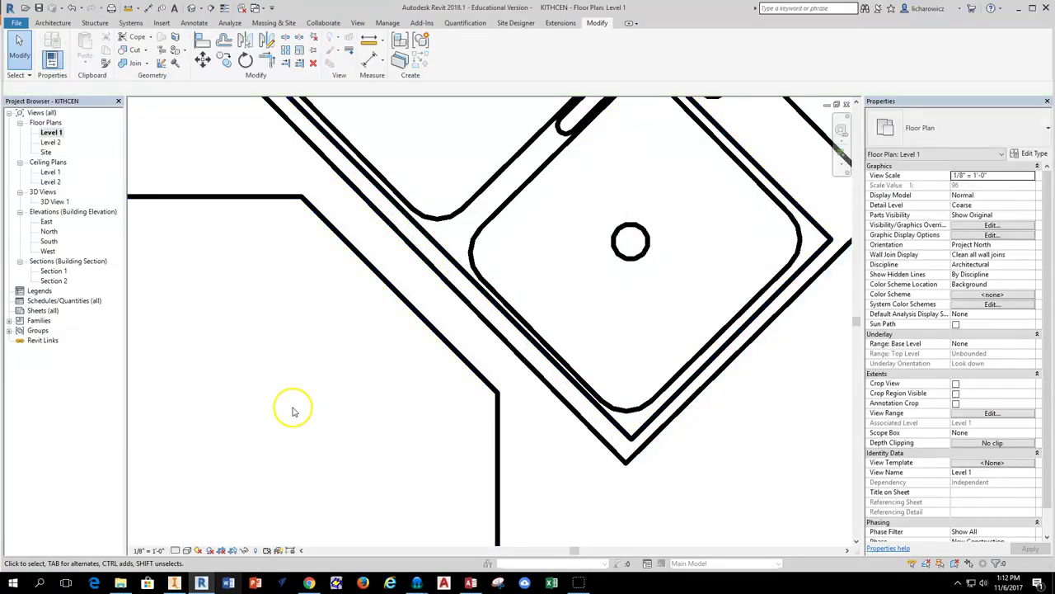
Return to 3D View 1 and examine the enlarged sink cutout from inside the bowl and from above the corner cabinet.
double_click(58, 202)
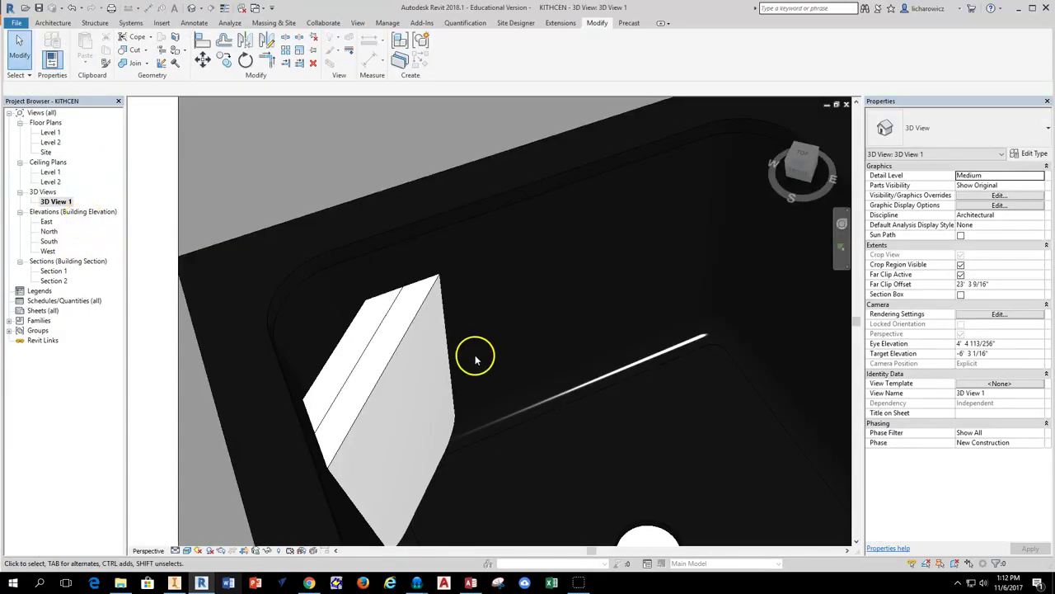
scroll(465, 365, up, 2)
scroll(465, 365, down, 4)
shift+middle_drag(457, 260, 394, 235)
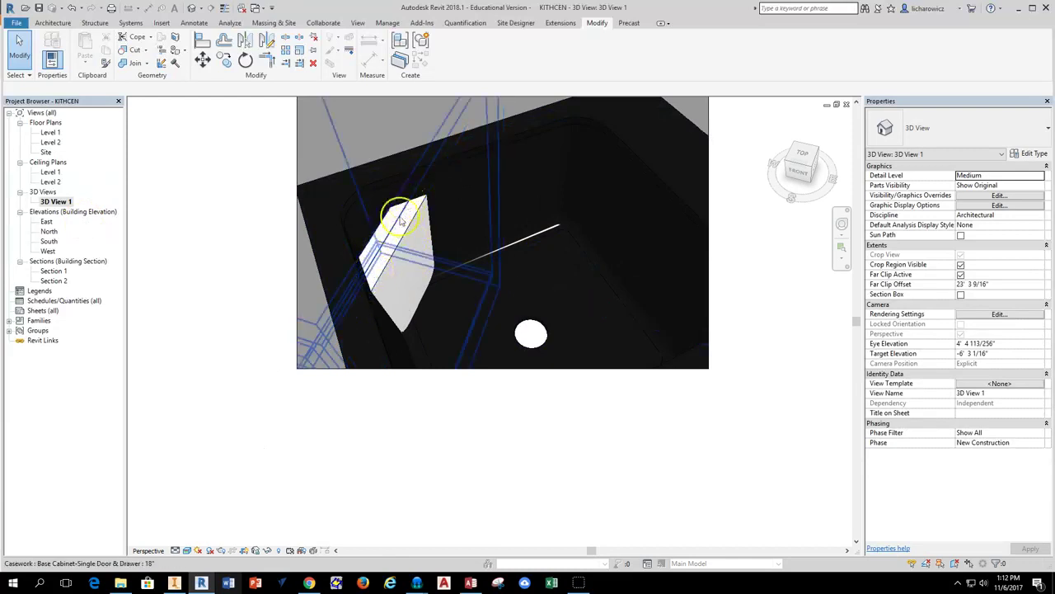
scroll(387, 240, up, 2)
scroll(381, 245, down, 3)
shift+middle_drag(436, 236, 766, 173)
click(841, 223)
drag(591, 290, 330, 318)
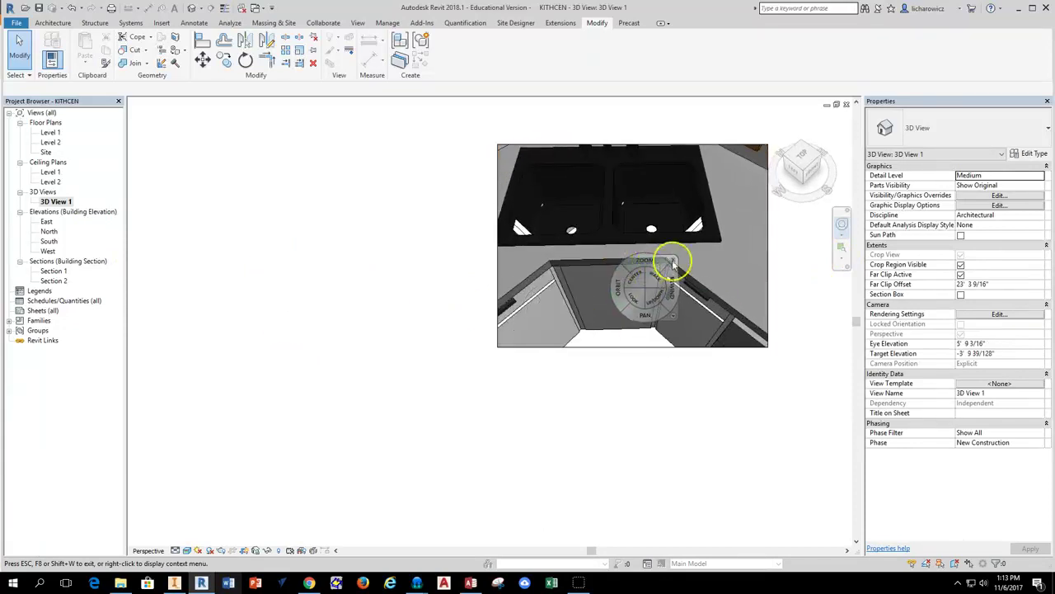
click(675, 262)
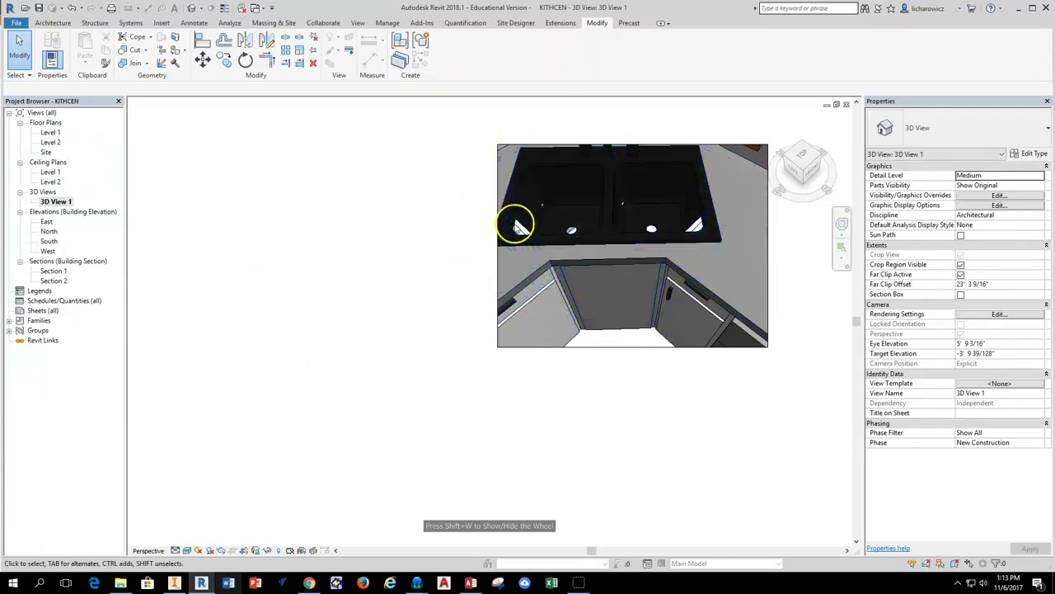